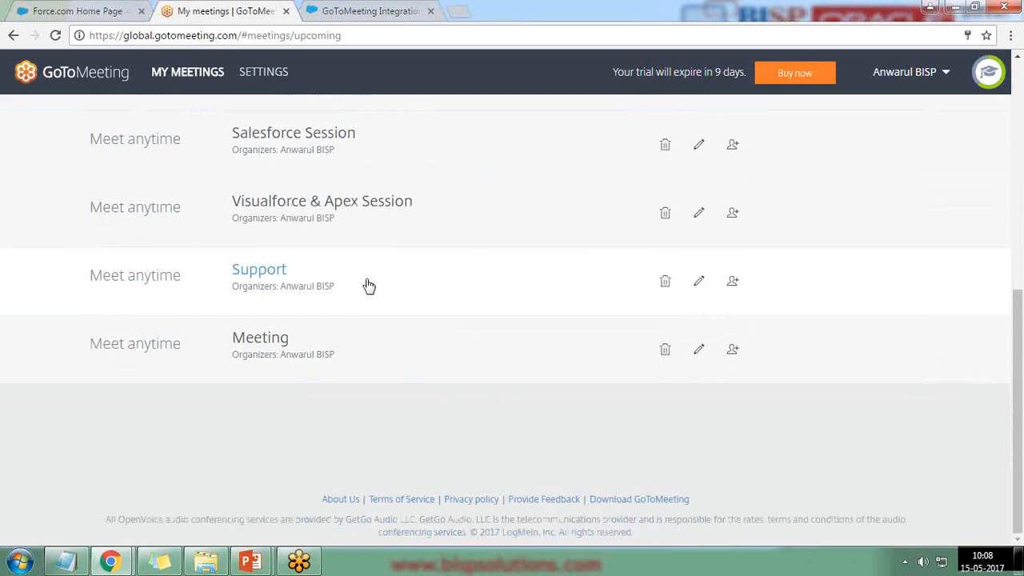
Step: Look through the GoToMeeting meetings list, move its browser tab to the end and switch to the Force.com home page
scroll(404, 343, up, 5)
scroll(405, 343, down, 4)
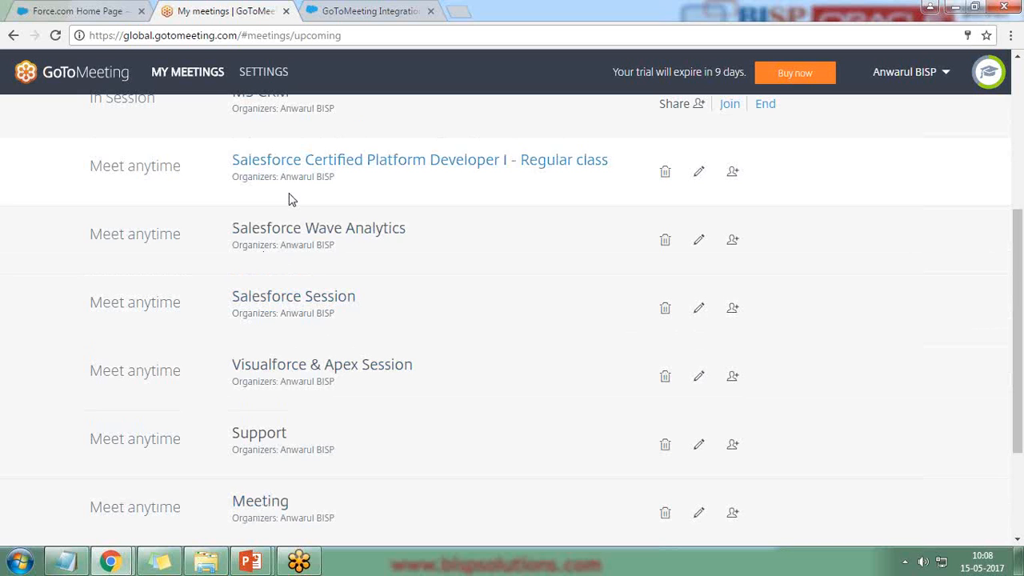
drag(231, 11, 354, 4)
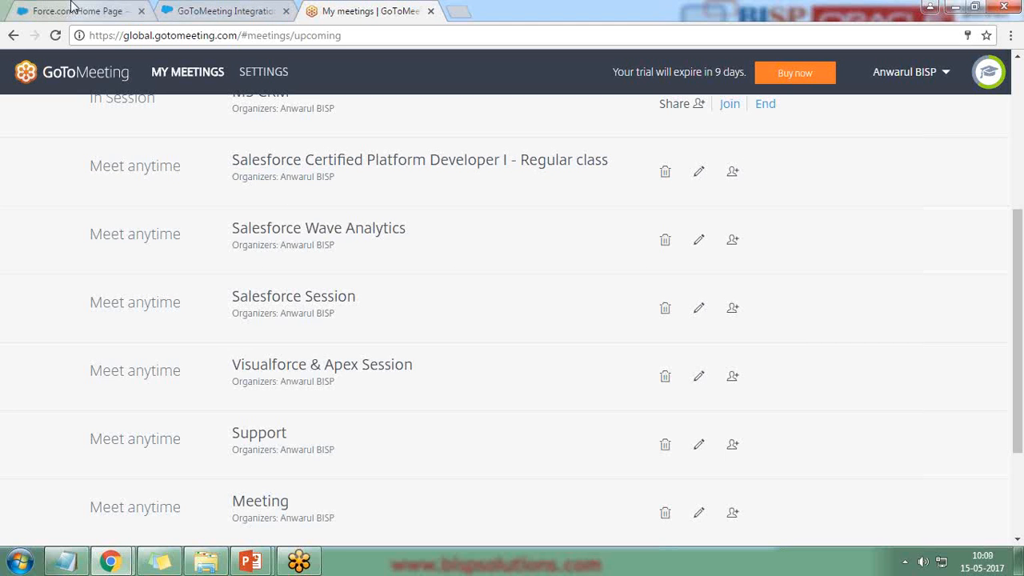
click(72, 6)
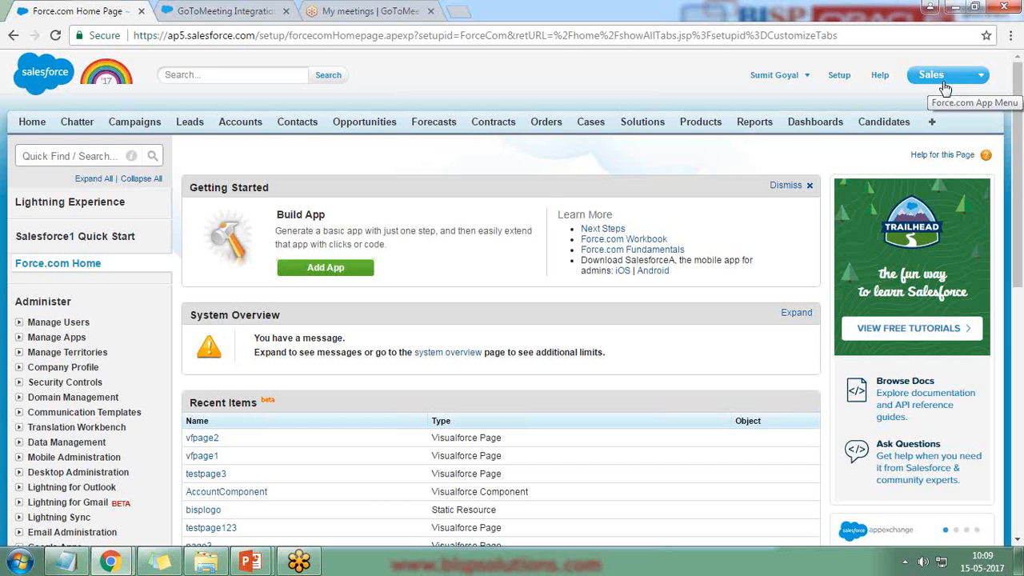
Step: Examine the overview and details of the GoToMeeting Integration for Salesforce listing on AppExchange, including its account requirement
click(232, 11)
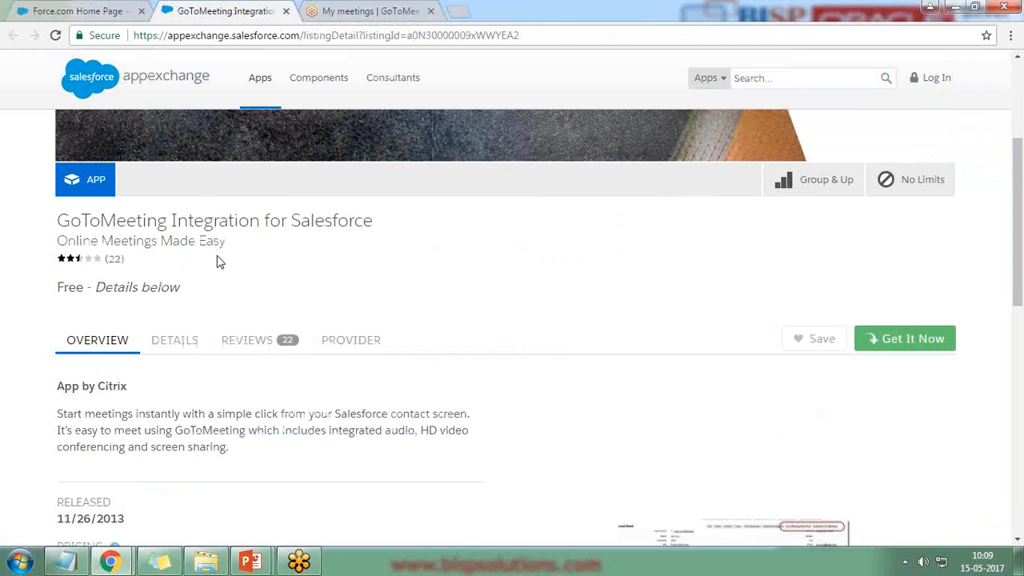
scroll(217, 256, up, 3)
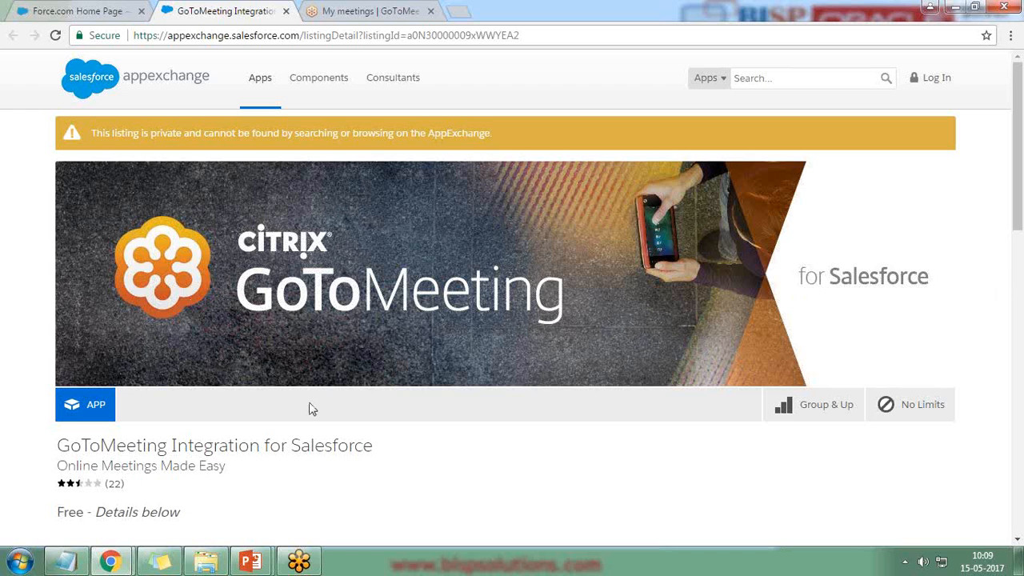
scroll(71, 231, down, 2)
scroll(415, 415, down, 4)
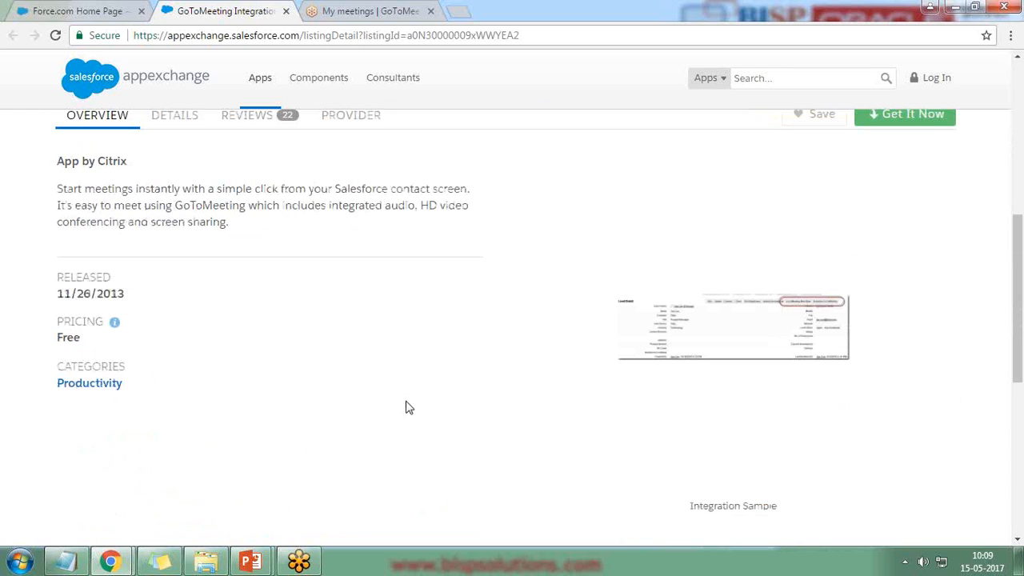
click(169, 117)
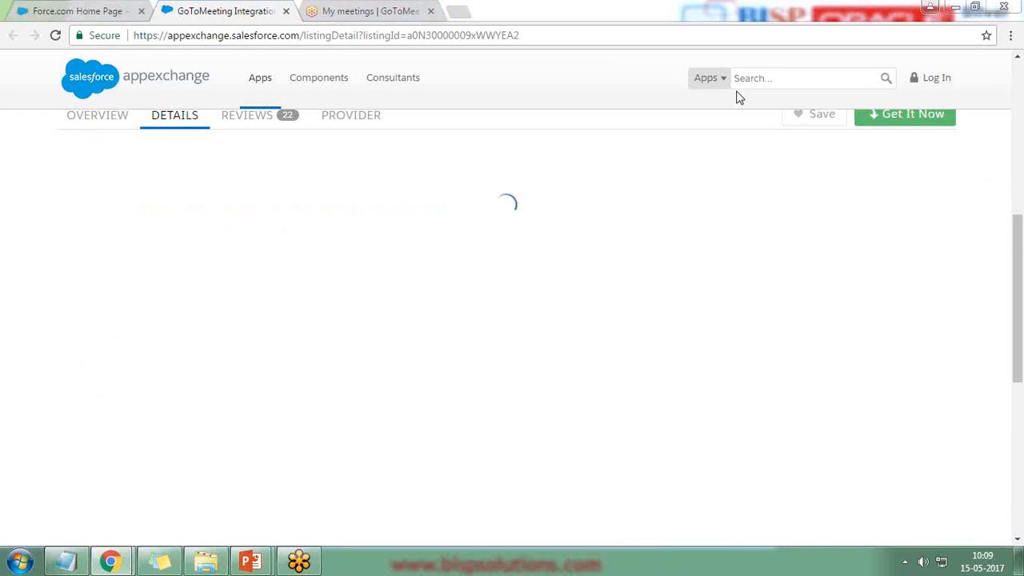
scroll(307, 263, up, 3)
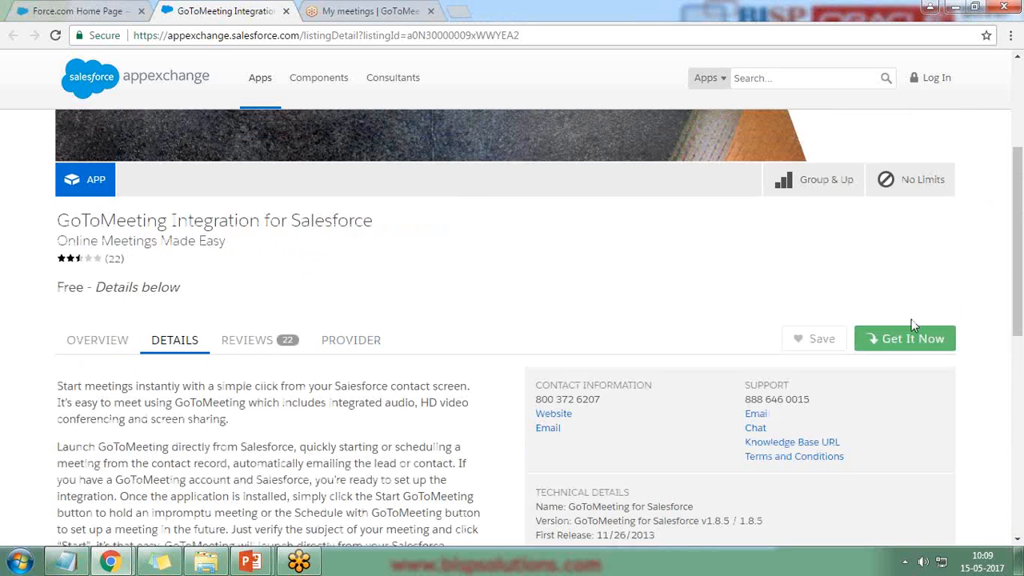
scroll(285, 356, down, 2)
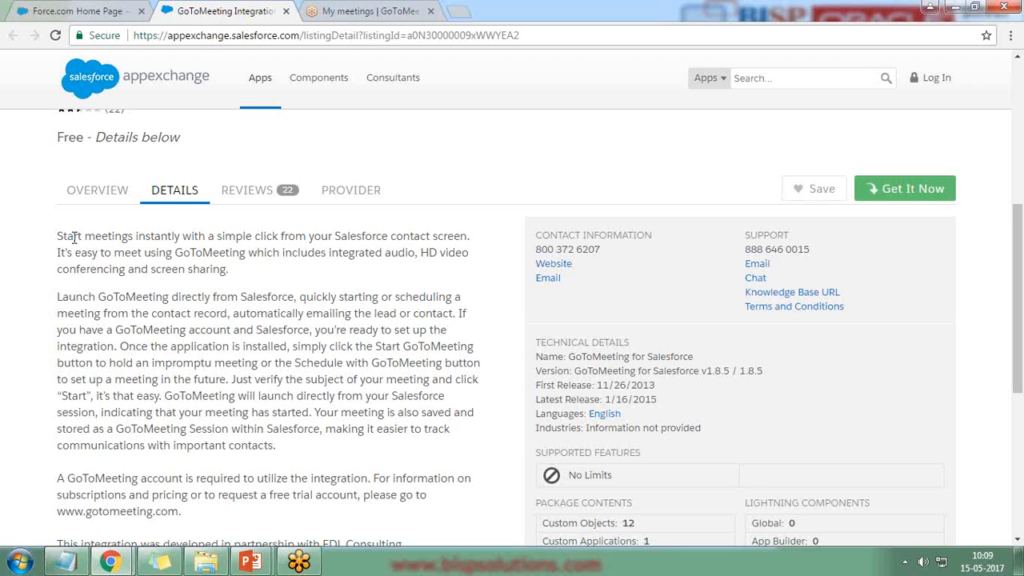
drag(62, 236, 227, 237)
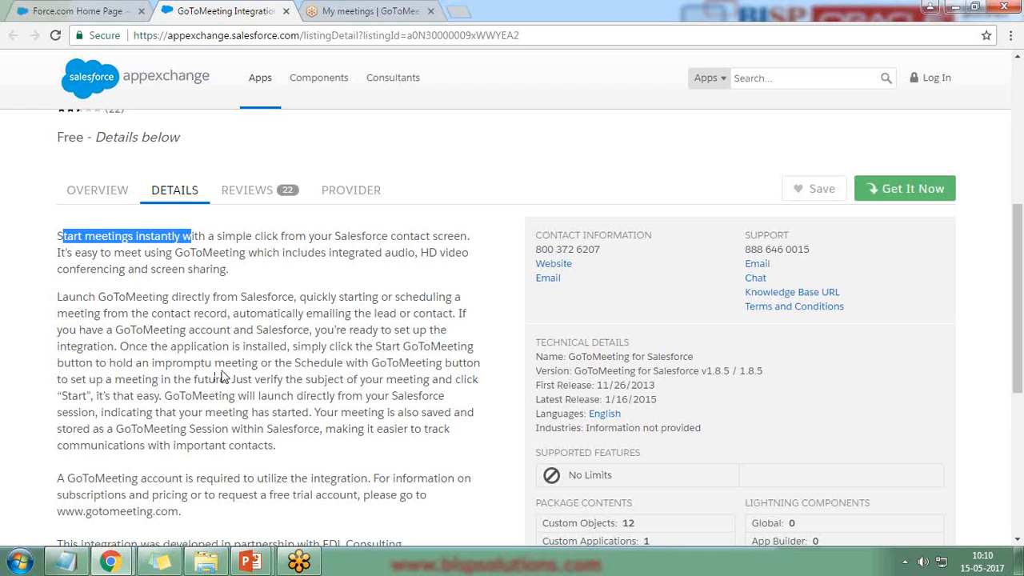
scroll(224, 376, down, 3)
drag(58, 253, 280, 270)
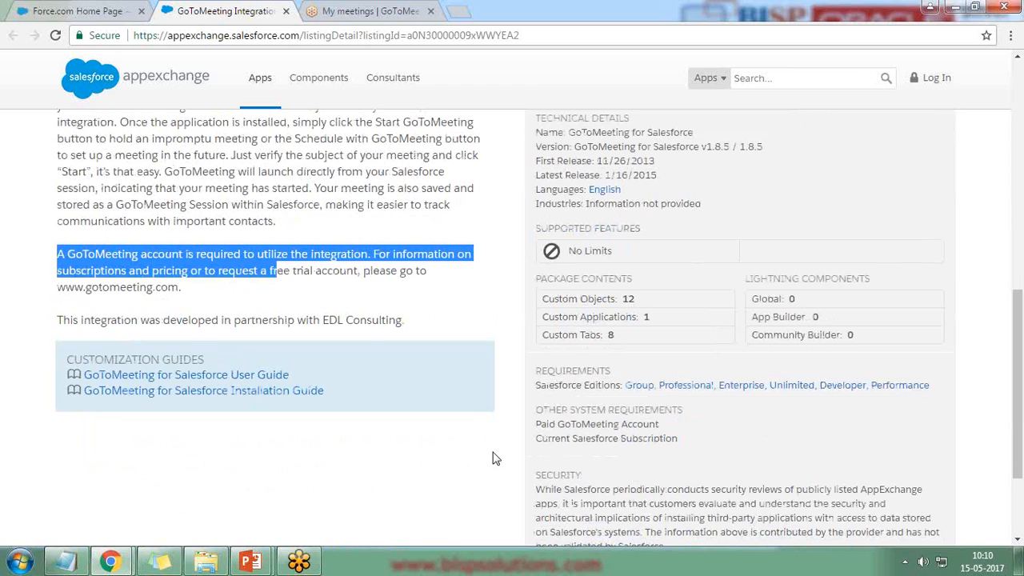
scroll(493, 457, up, 5)
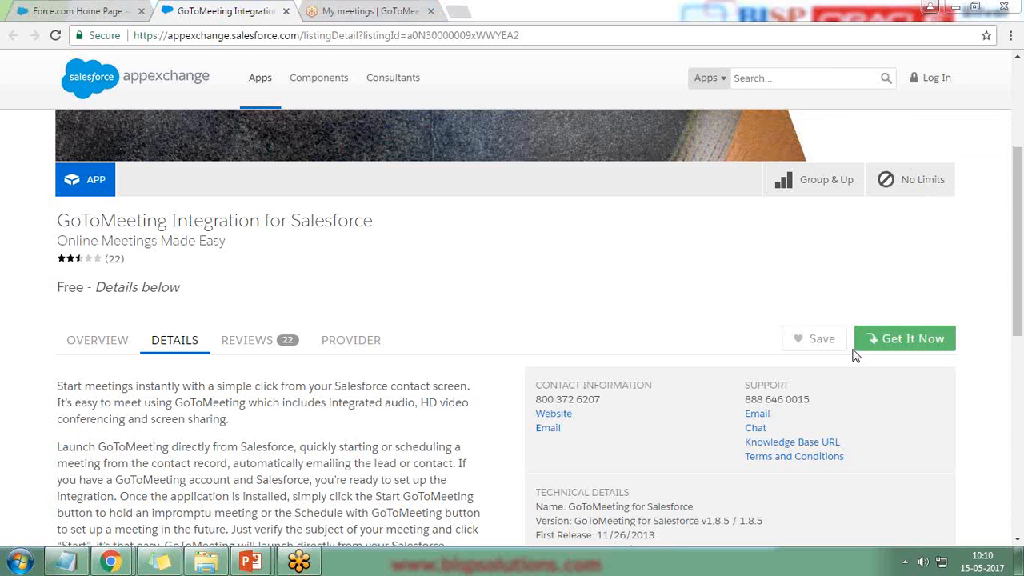
Step: Request the GoToMeeting Integration for Salesforce app and log in to the AppExchange with the Salesforce credentials
mouse_move(822, 299)
mouse_down()
mouse_move(934, 356)
mouse_move(966, 317)
mouse_move(838, 318)
mouse_up()
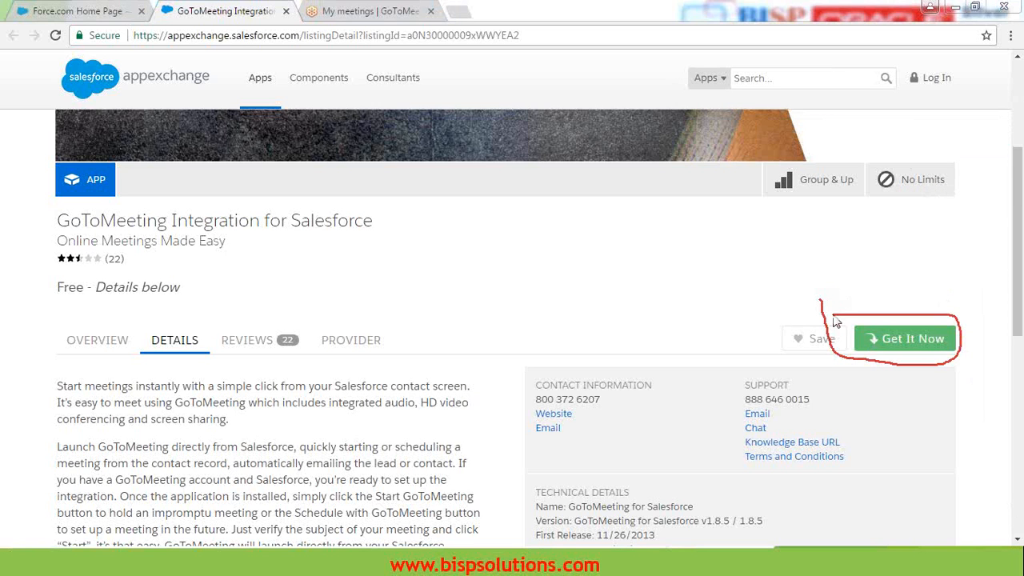
click(894, 339)
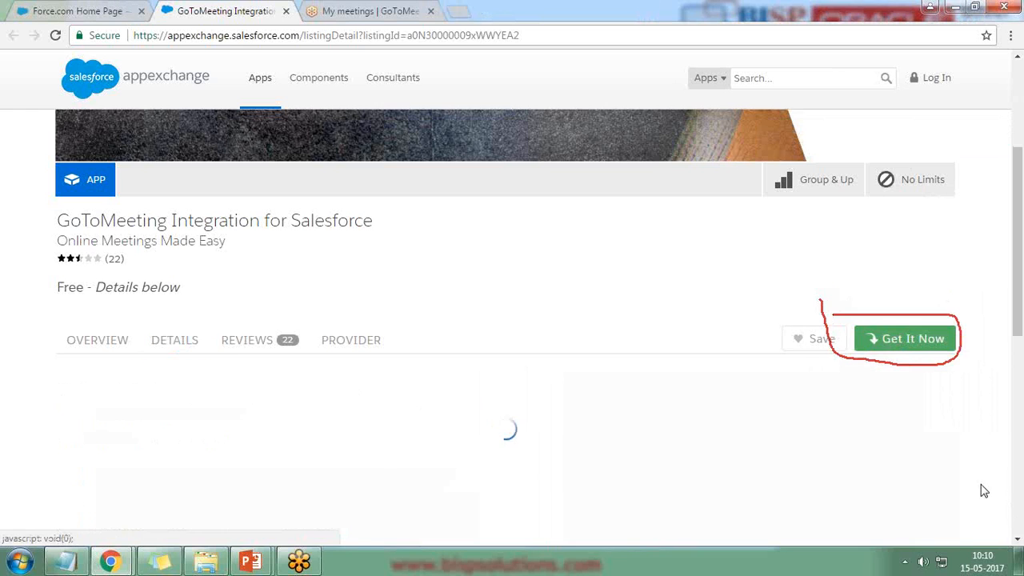
click(979, 471)
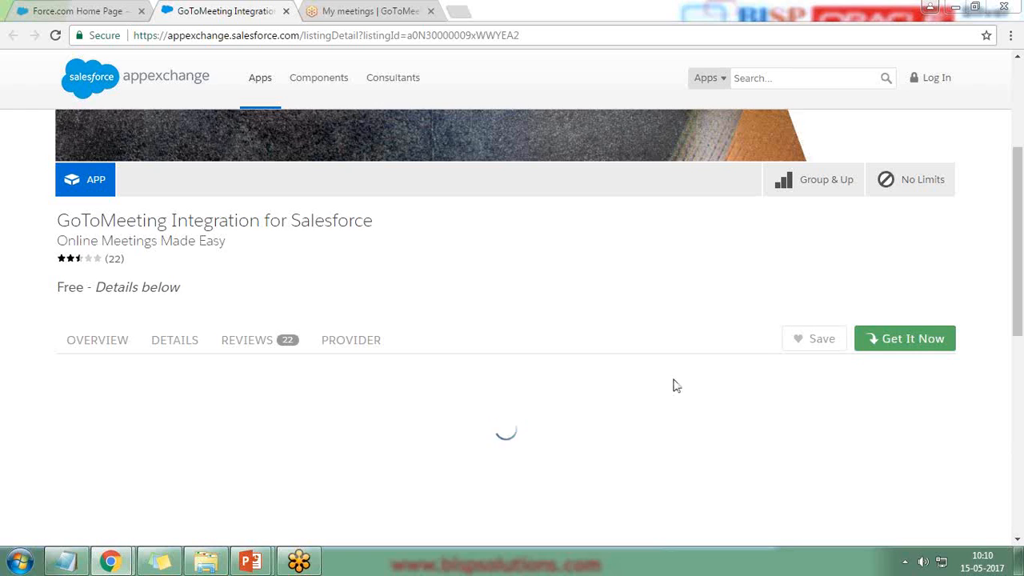
drag(1010, 225, 1019, 303)
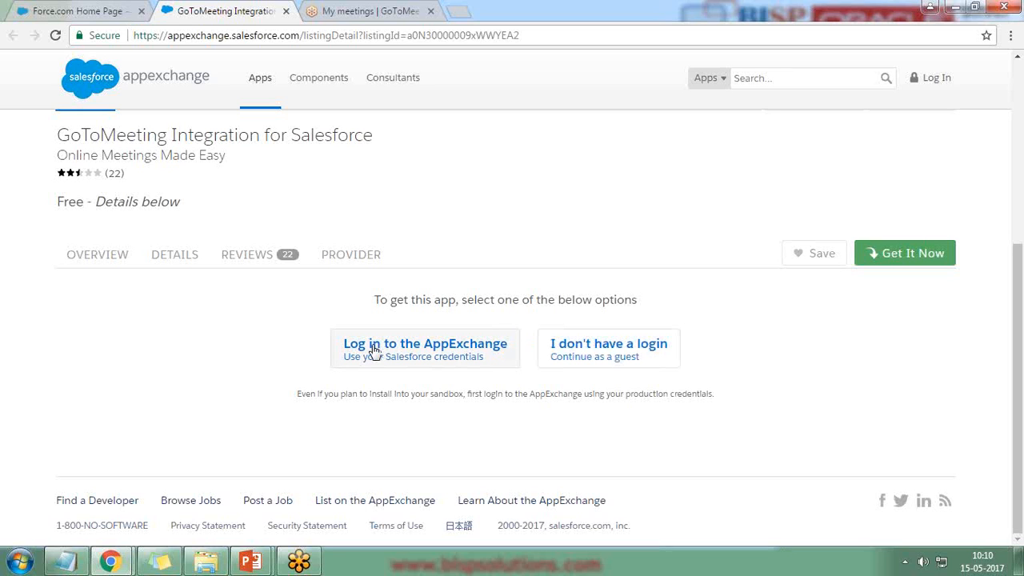
click(418, 350)
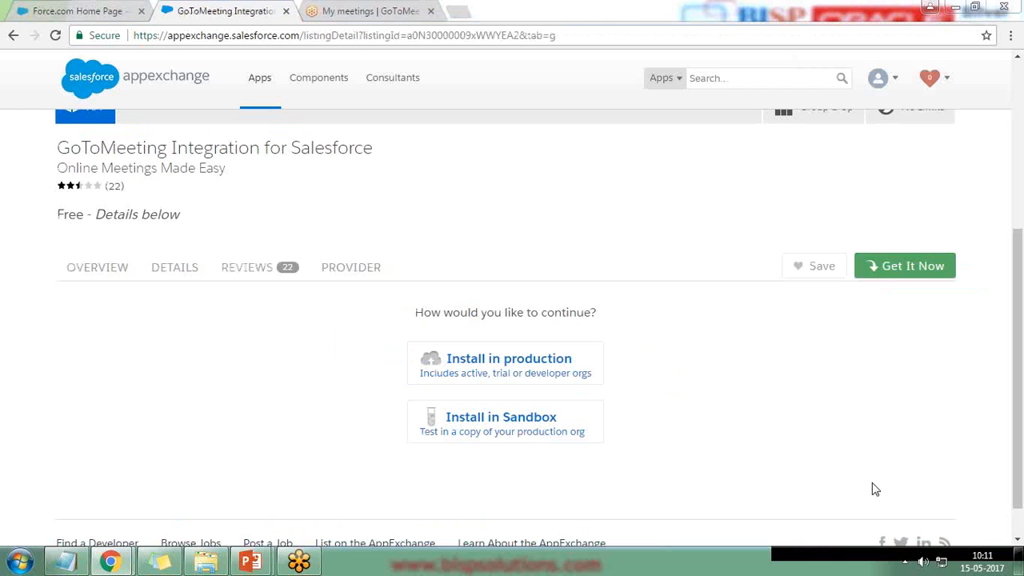
Step: Choose installation in production, review the install details, agree to the terms and conditions and confirm the install
click(509, 367)
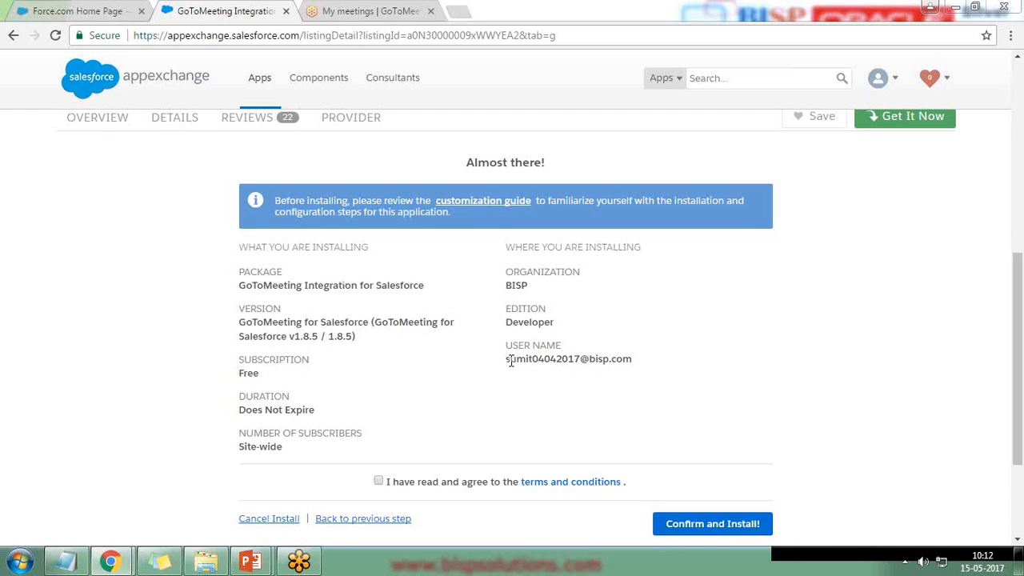
drag(505, 359, 640, 364)
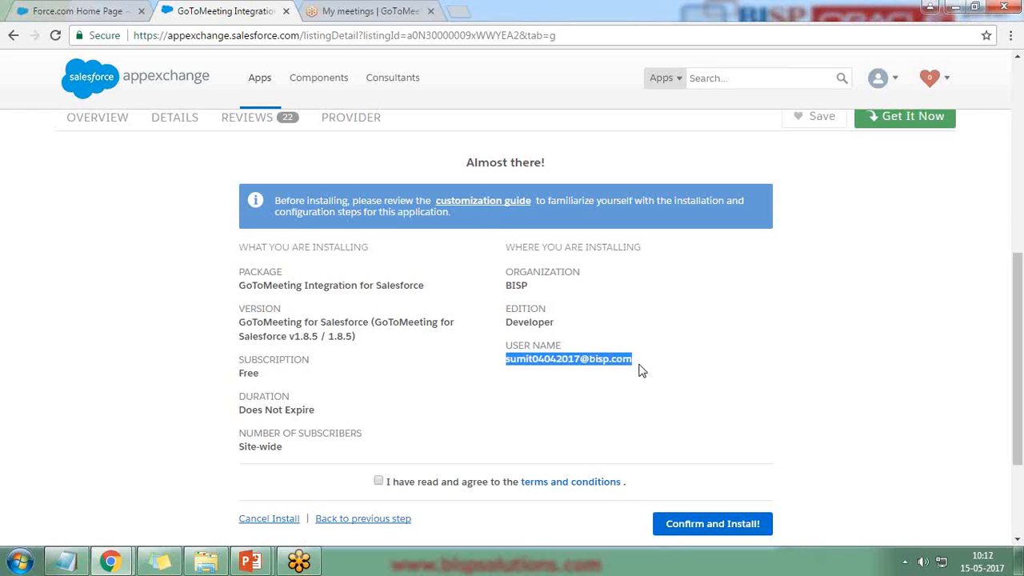
drag(239, 410, 318, 409)
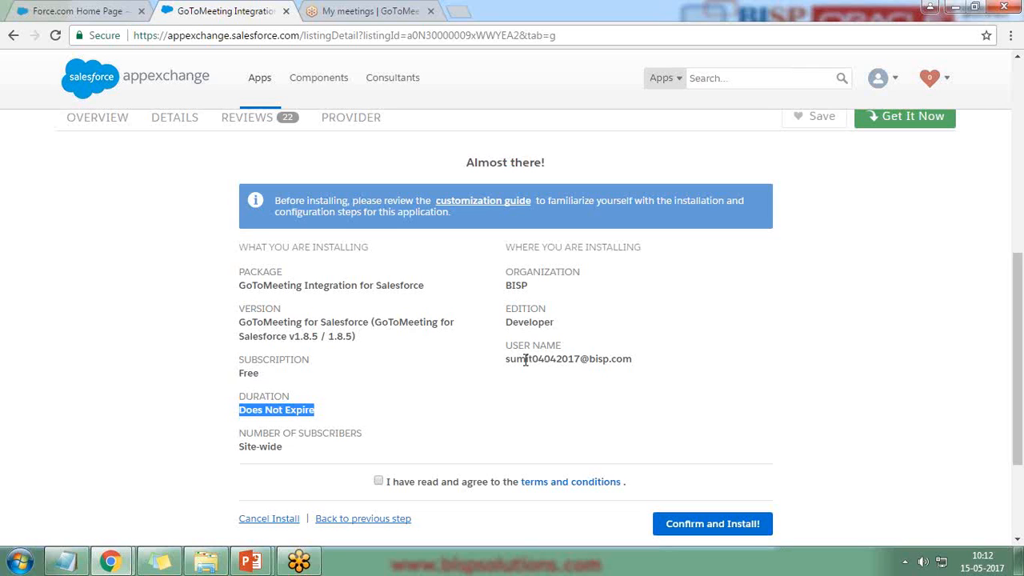
click(380, 481)
click(701, 525)
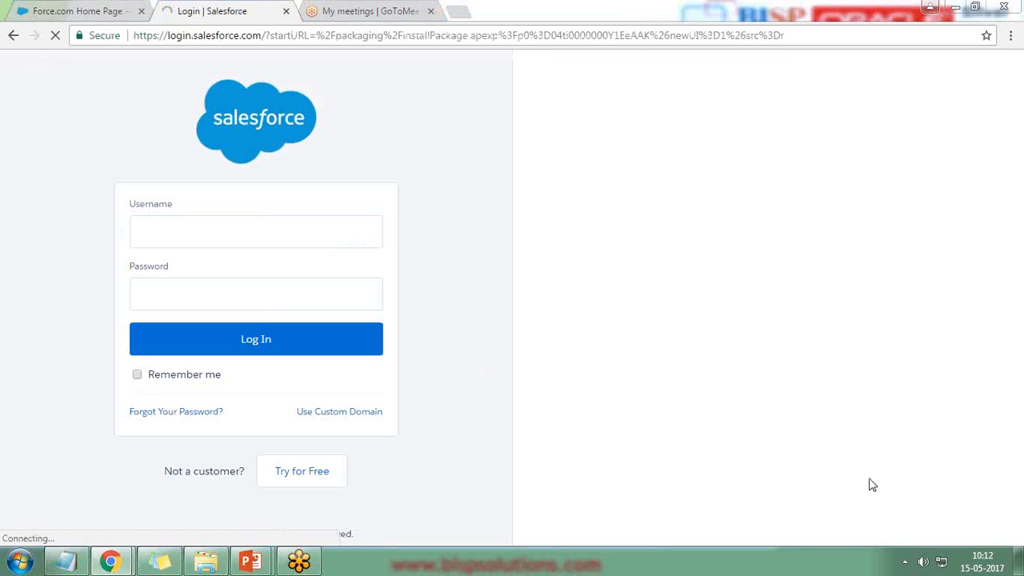
Step: Log in to Salesforce with the account username and password, and close the Force.com Home Page tab
click(180, 233)
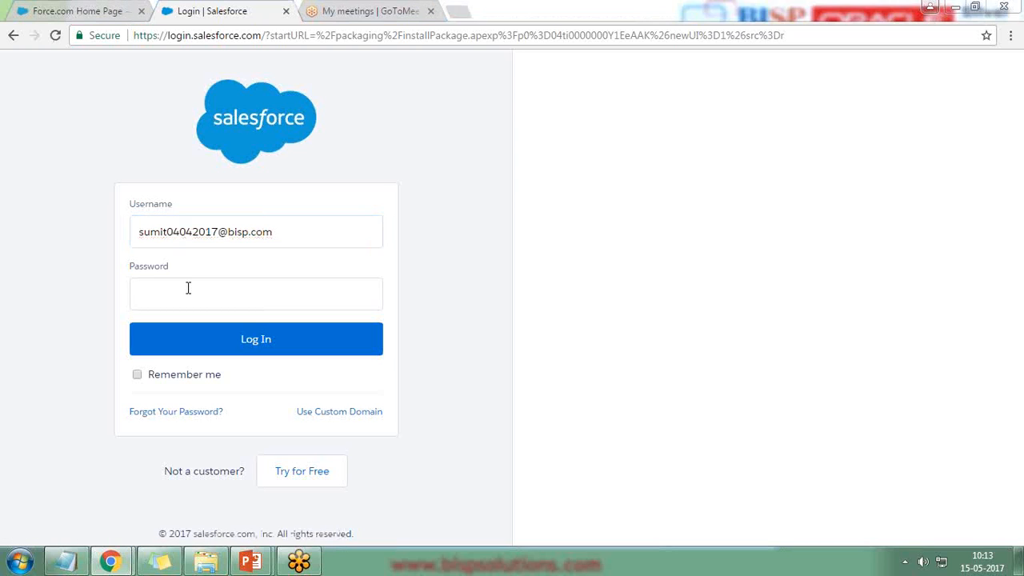
click(178, 285)
text(•••)
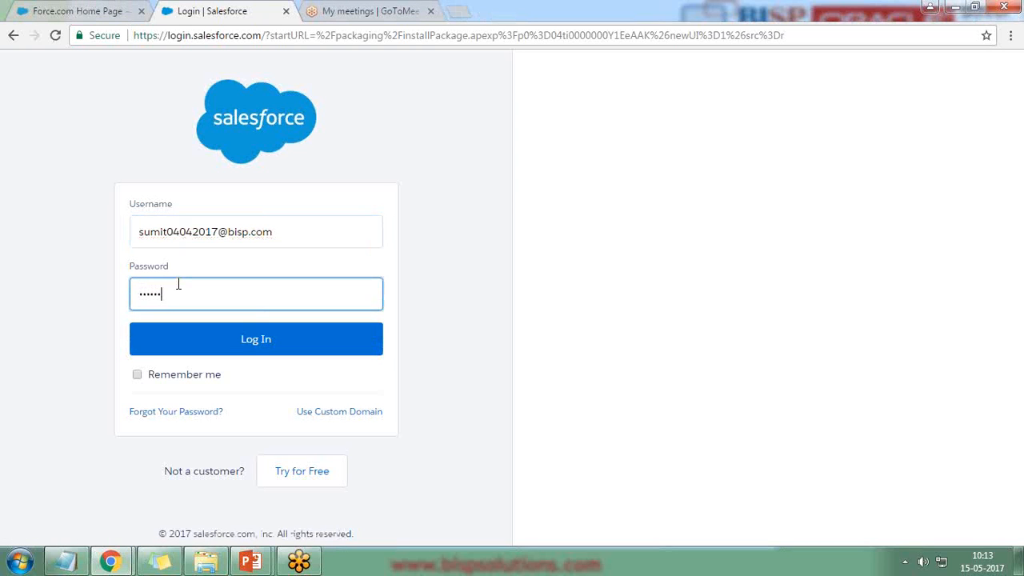
key(Return)
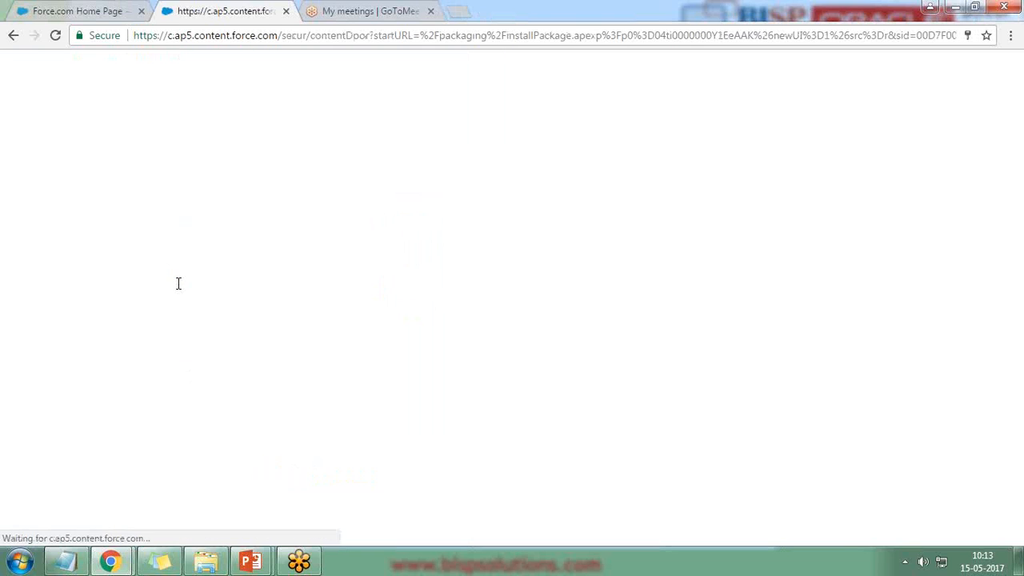
click(142, 11)
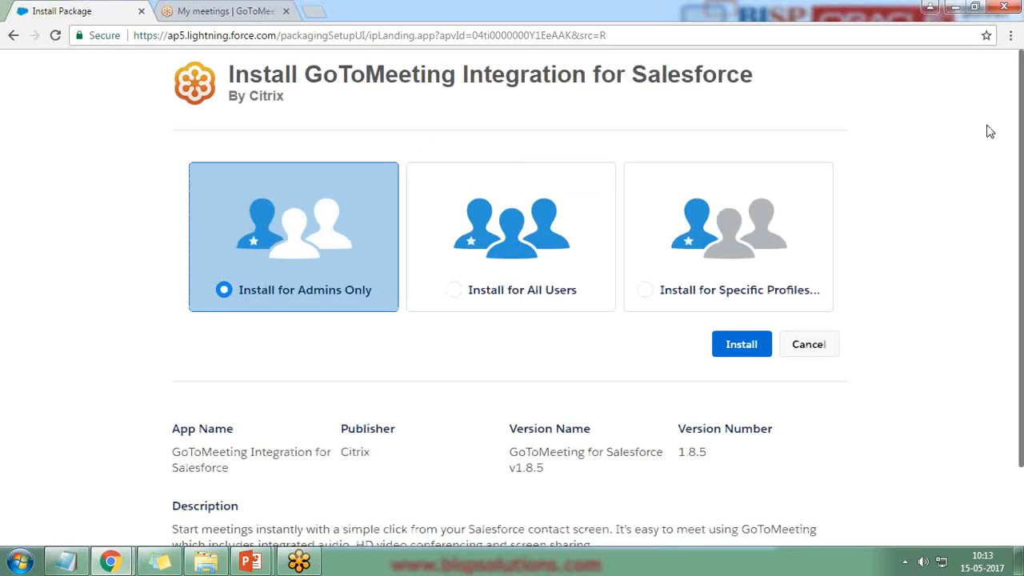
Step: Install the GoToMeeting Integration package for all users and grant it access to the listed third-party websites
click(504, 248)
click(741, 345)
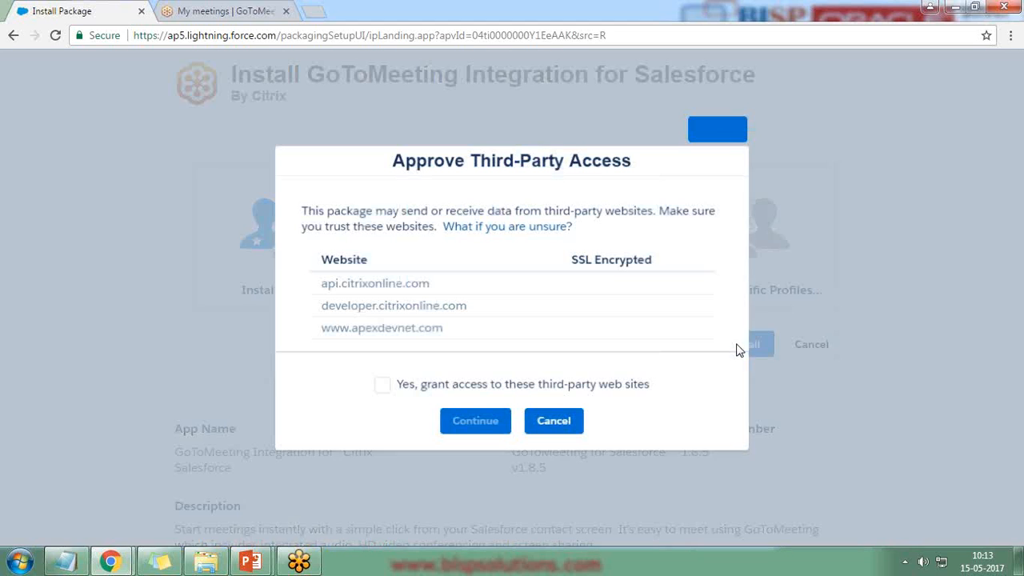
click(381, 387)
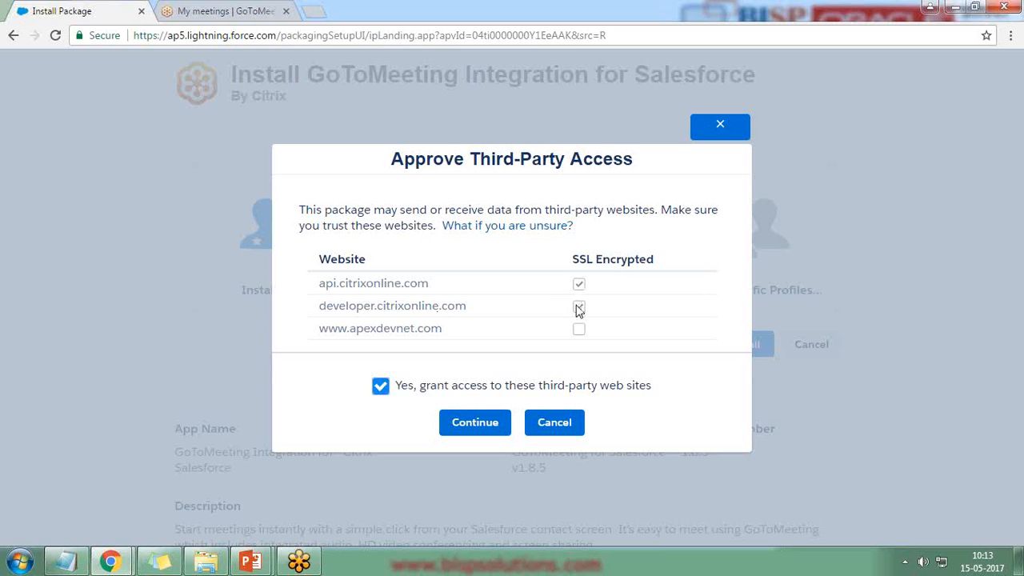
click(475, 423)
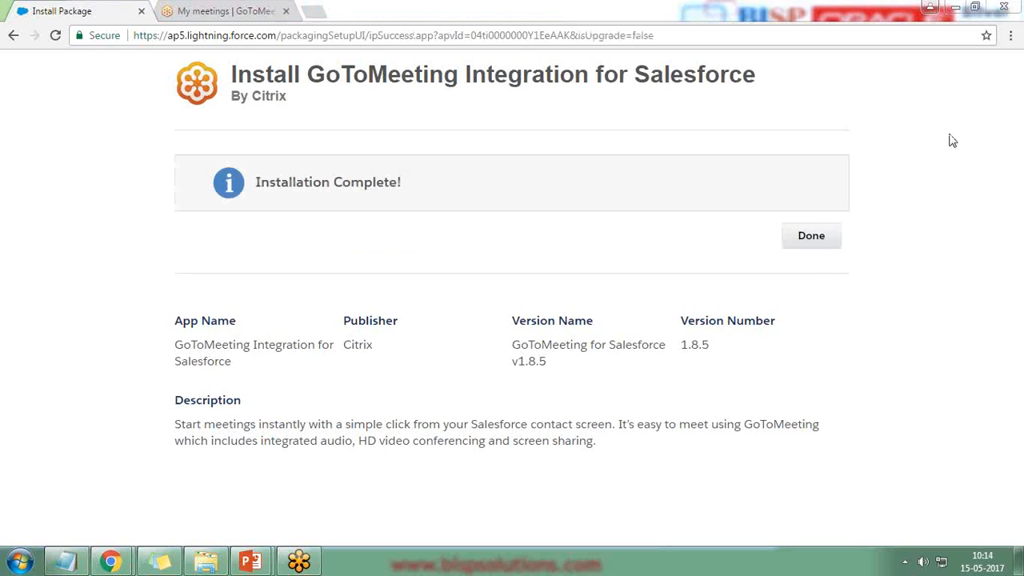
Step: Finish the installation and check the status of the GoToMeeting for Salesforce package among the installed packages
click(814, 240)
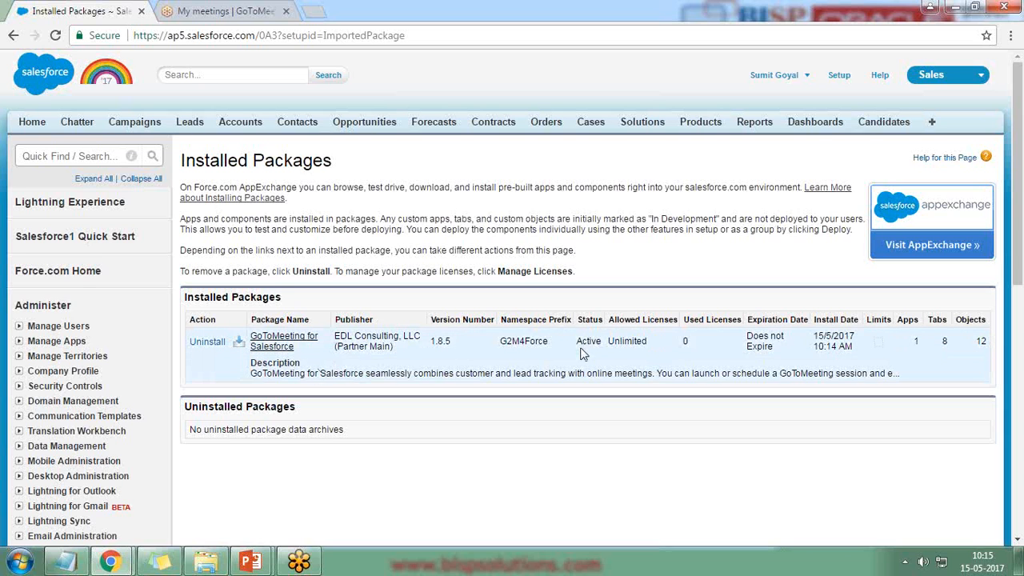
drag(578, 341, 605, 349)
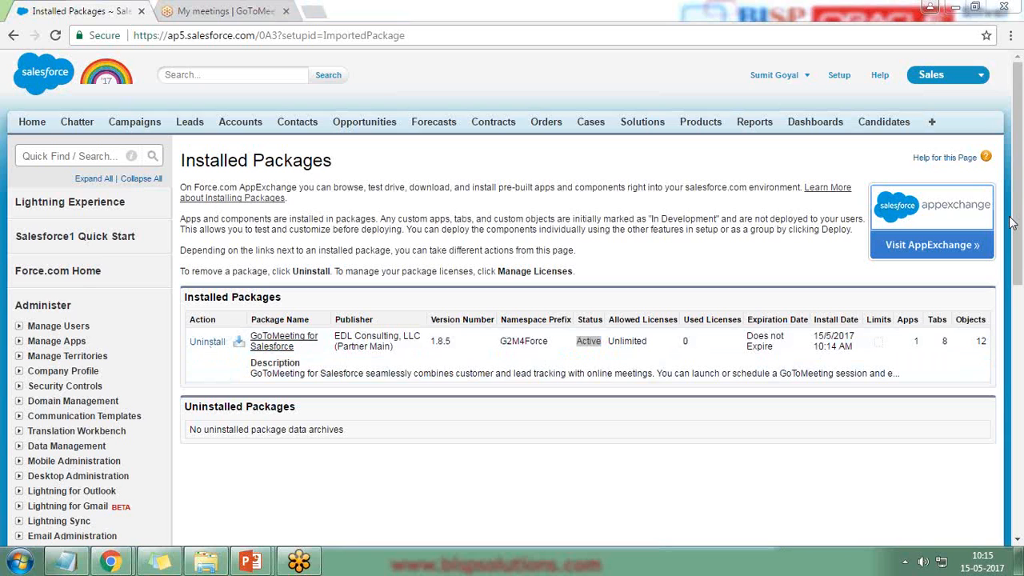
click(401, 468)
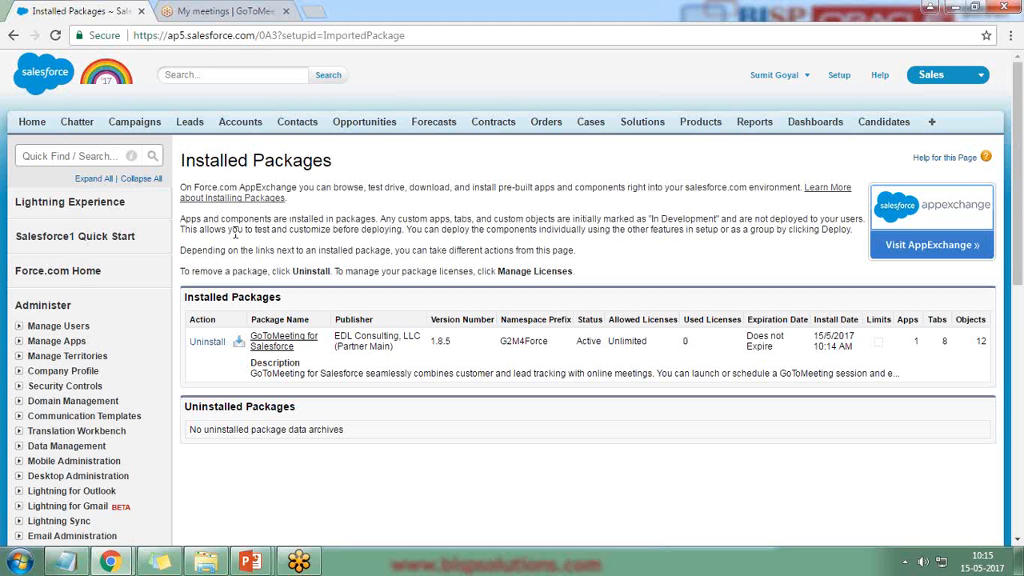
Step: Open tab customization for the Sales app and remove Orders, Cases, Solutions, Products, Reports and Dashboards from its selected tabs
click(932, 123)
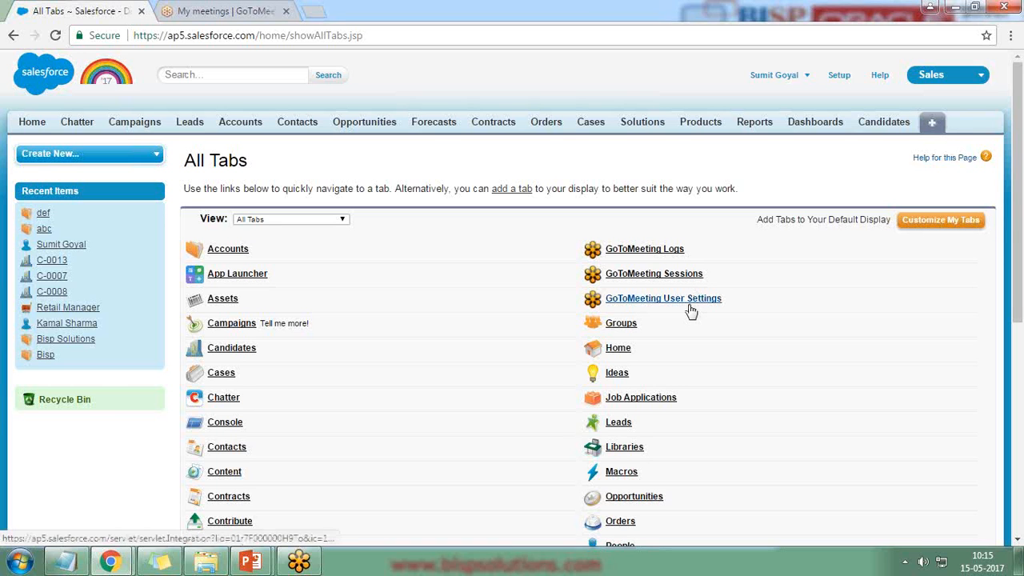
click(931, 226)
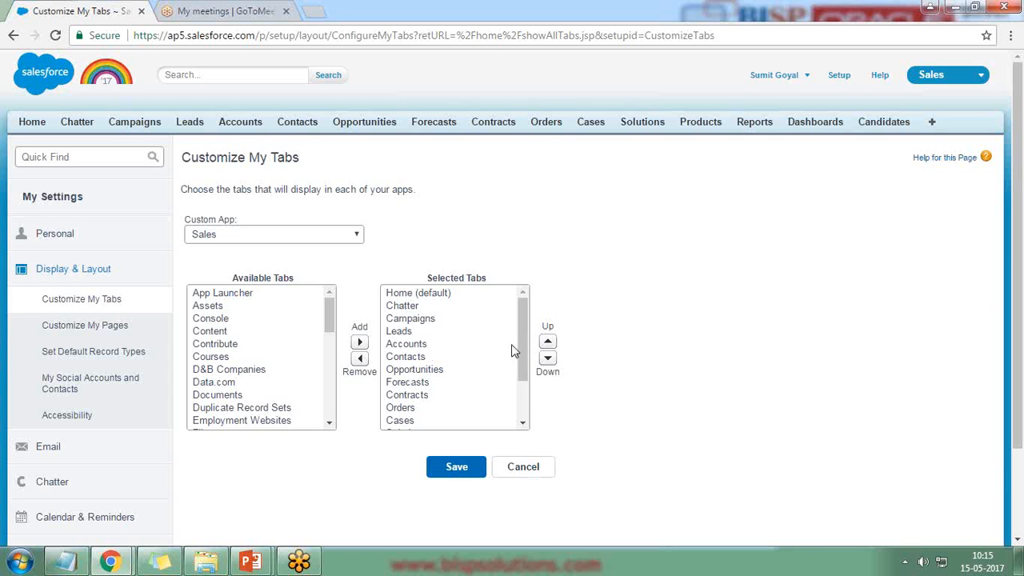
scroll(516, 359, down, 2)
click(410, 407)
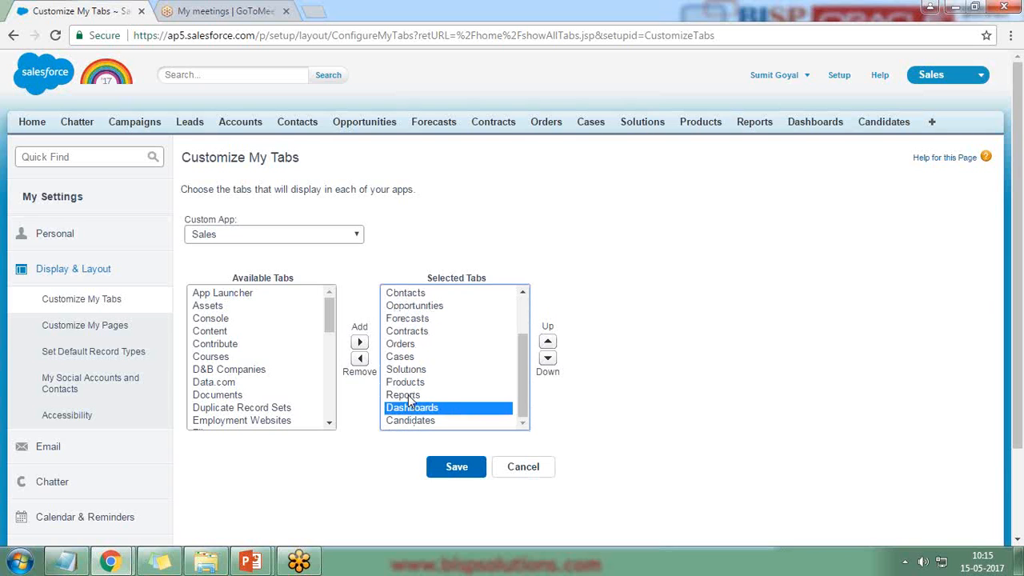
click(409, 396)
ctrl+click(410, 408)
ctrl+click(408, 382)
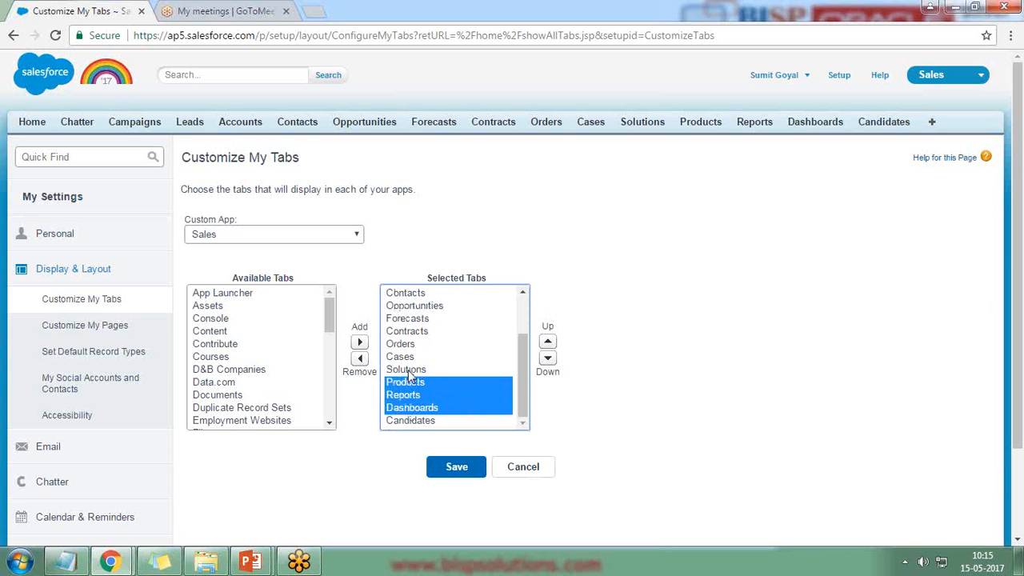
ctrl+click(407, 371)
ctrl+click(402, 355)
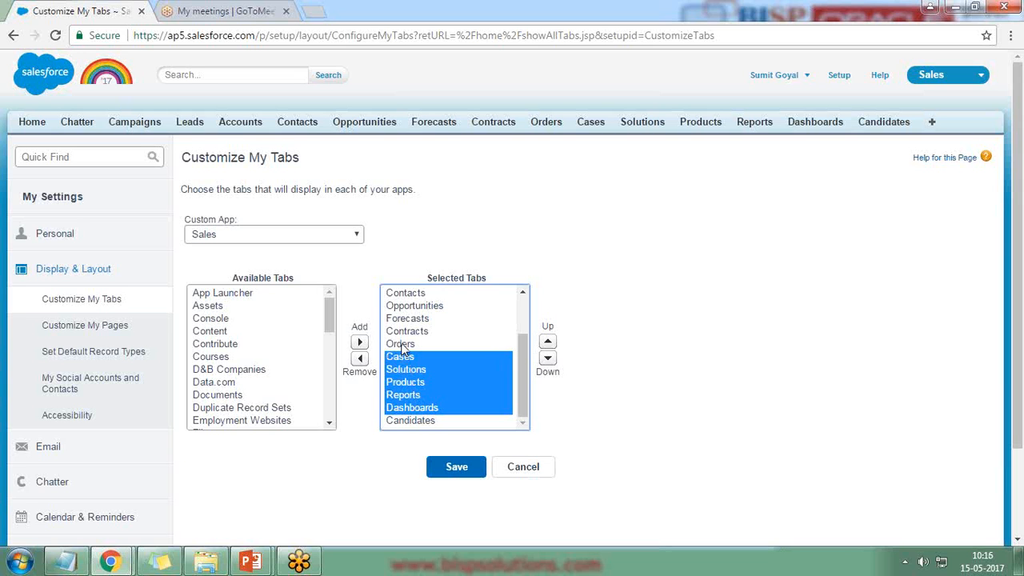
ctrl+click(402, 344)
click(359, 359)
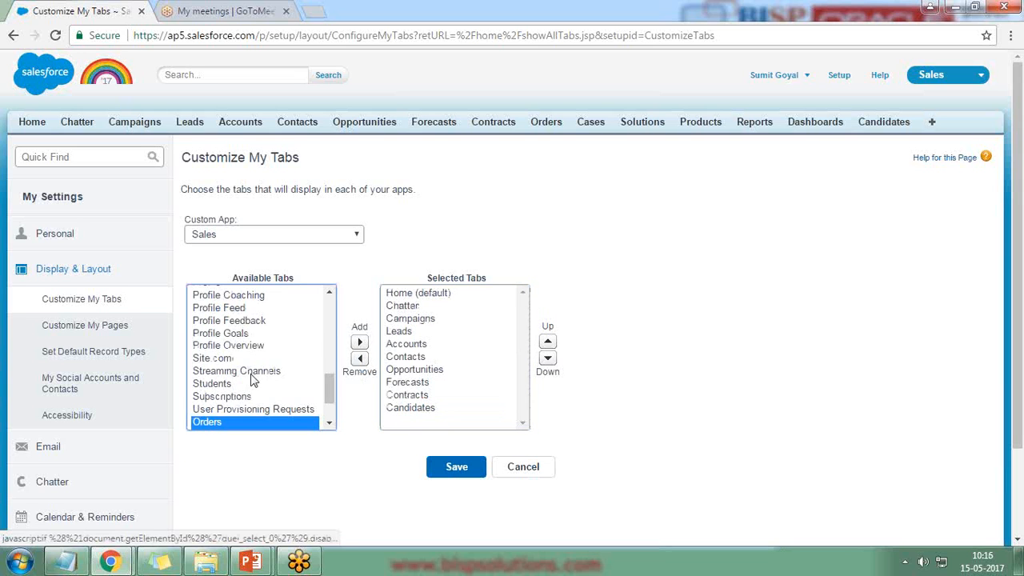
Step: Add GoToMeeting Admin Settings, Attendee Matches, Attendees, Logs, Sessions and User Settings ahead of the six removed tabs in the Sales app, and save
drag(329, 390, 331, 346)
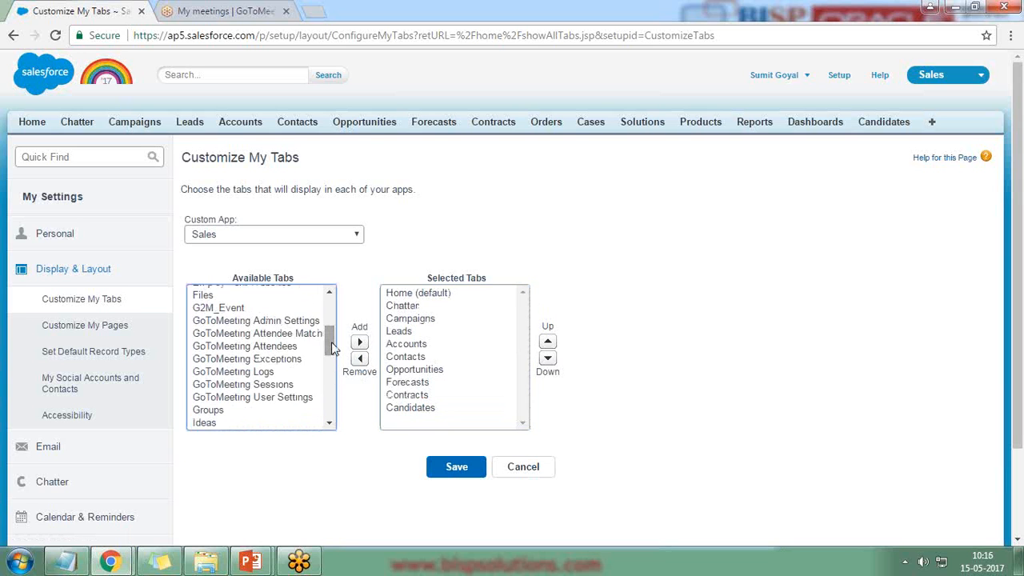
click(269, 334)
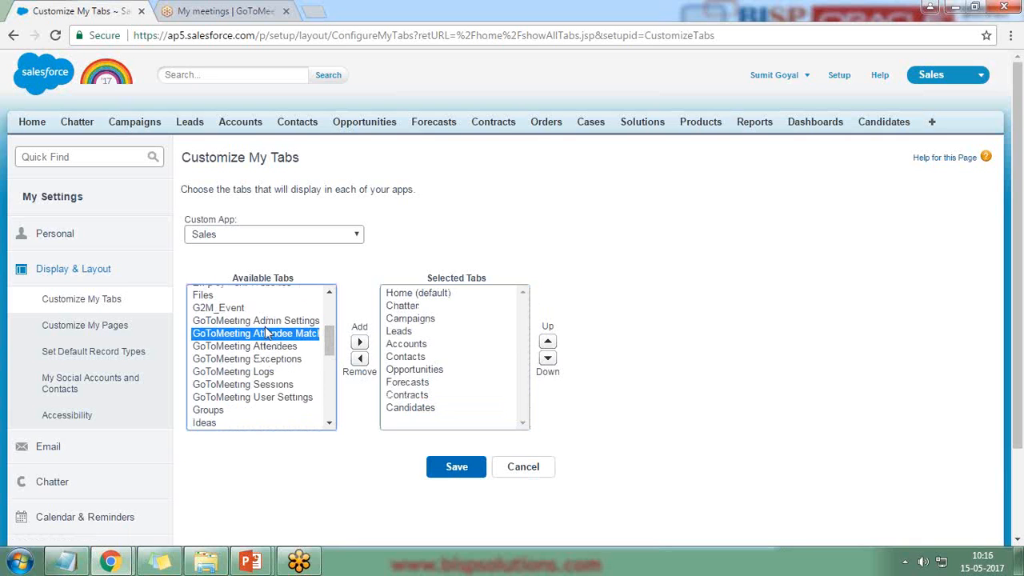
ctrl+click(267, 323)
ctrl+click(261, 347)
ctrl+click(261, 372)
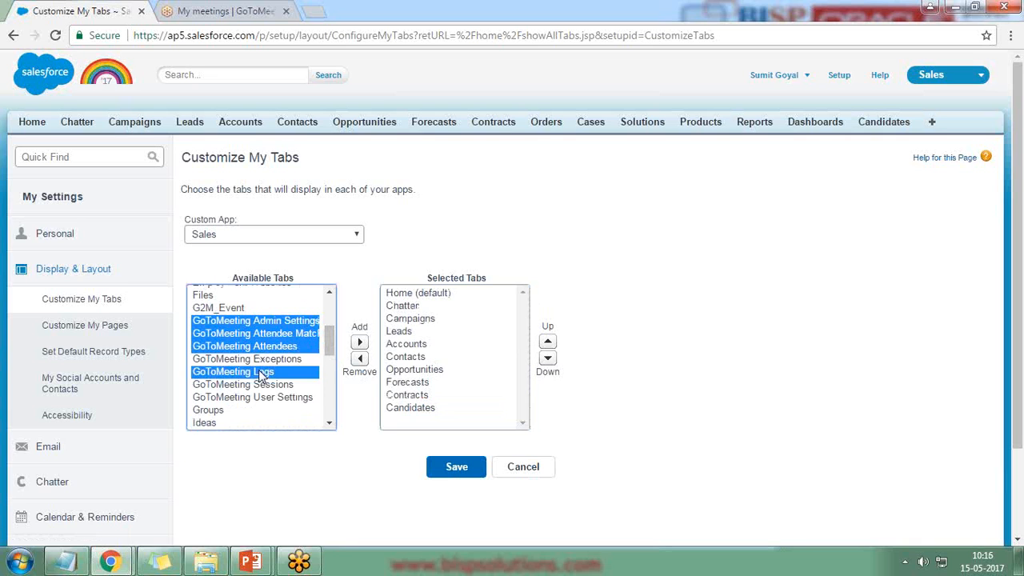
ctrl+click(262, 385)
ctrl+click(262, 397)
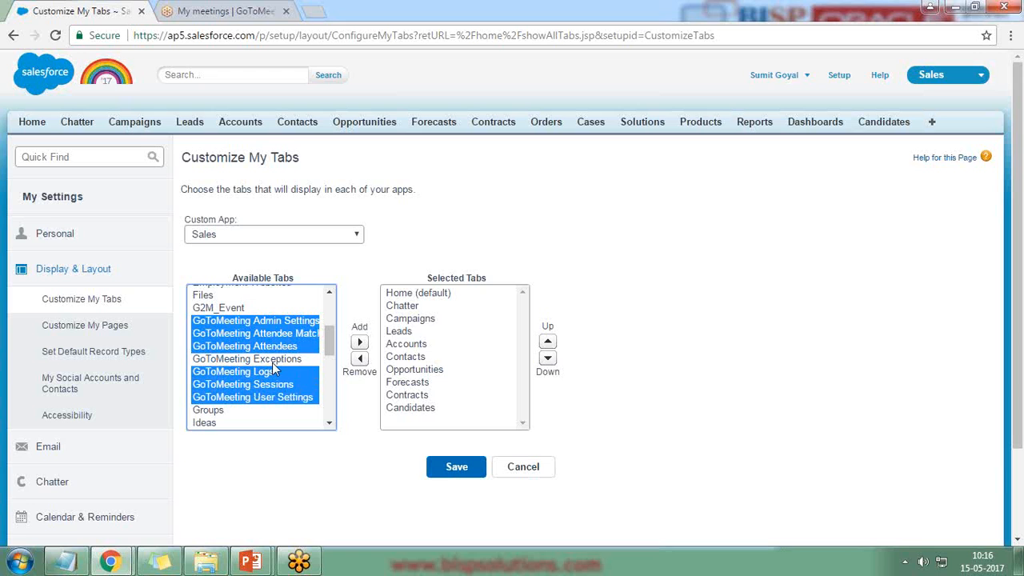
ctrl+click(272, 362)
ctrl+click(272, 361)
mouse_move(333, 348)
mouse_down()
mouse_move(331, 321)
mouse_move(333, 357)
mouse_up()
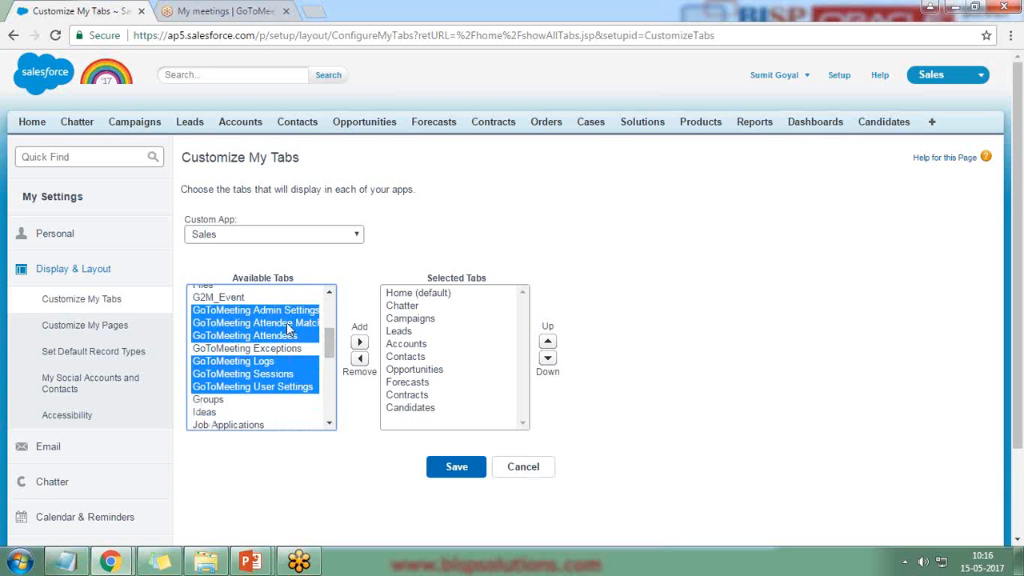
click(359, 342)
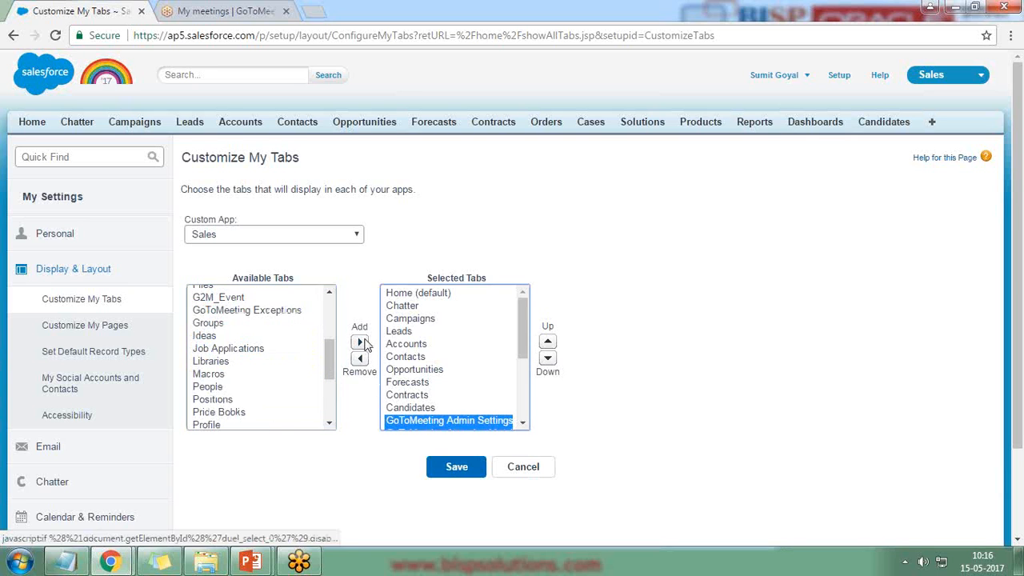
click(458, 472)
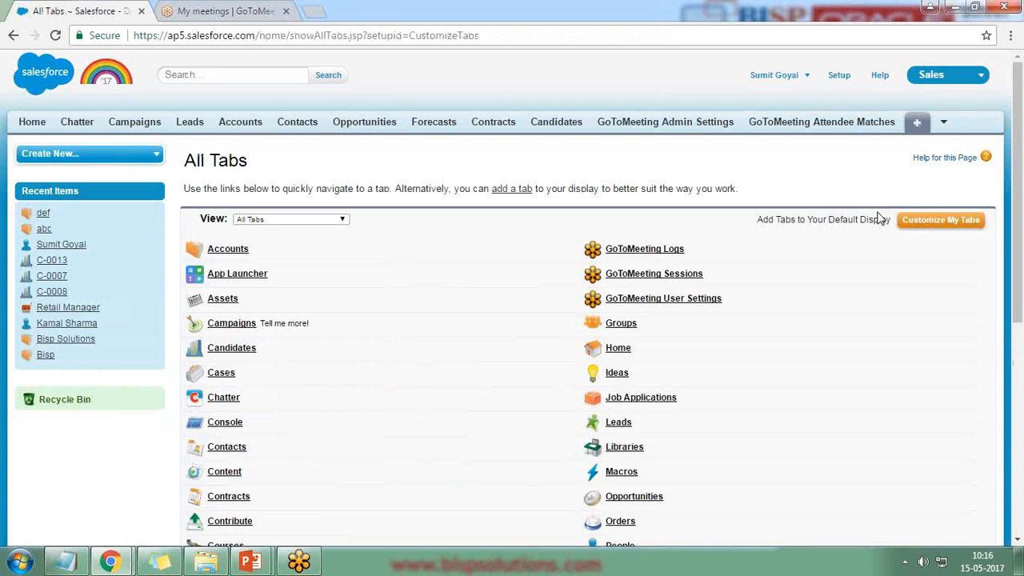
Step: Open the GoToMeeting User Settings tab, run the integration setup and read its notification
click(943, 125)
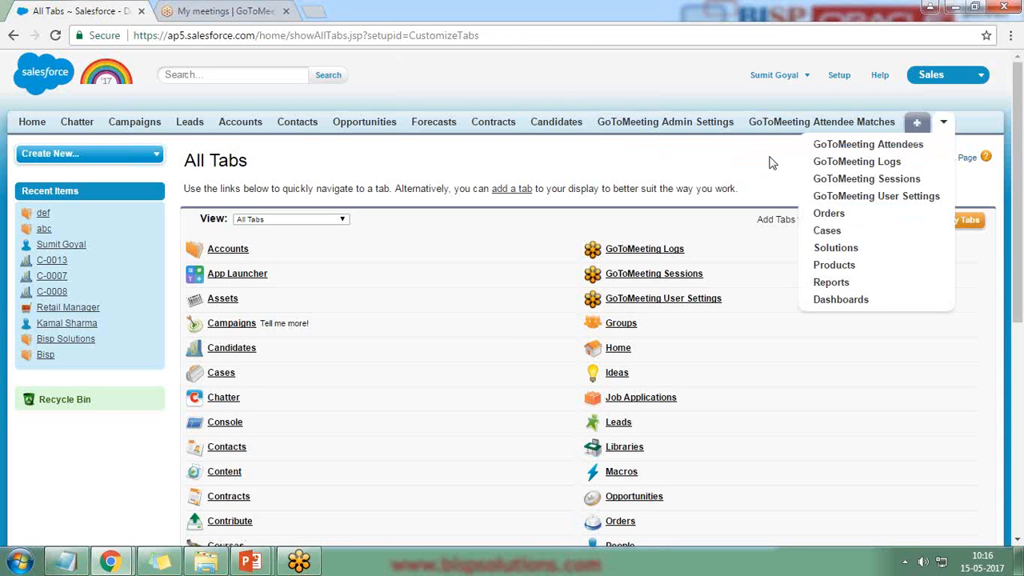
click(848, 196)
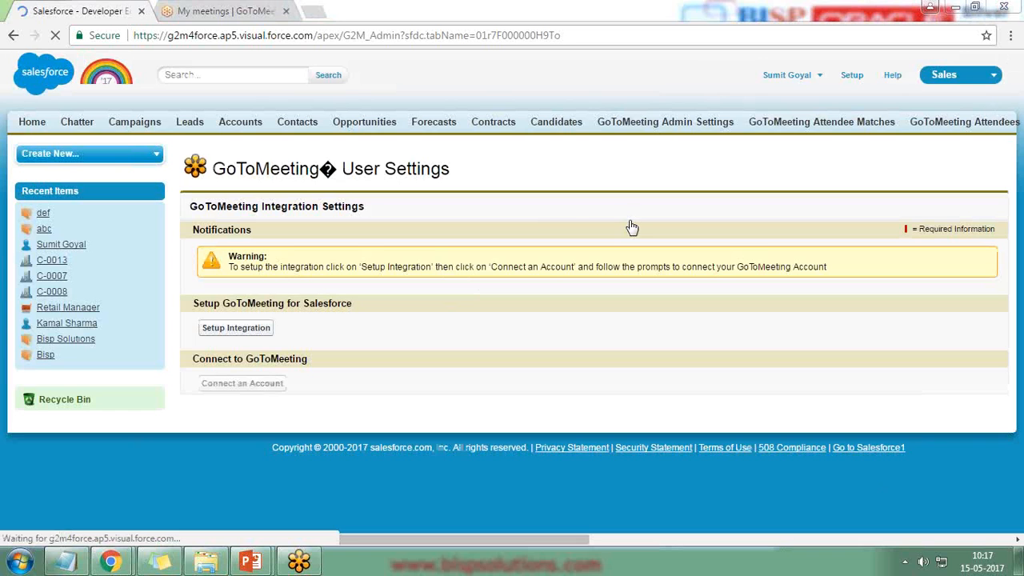
click(237, 329)
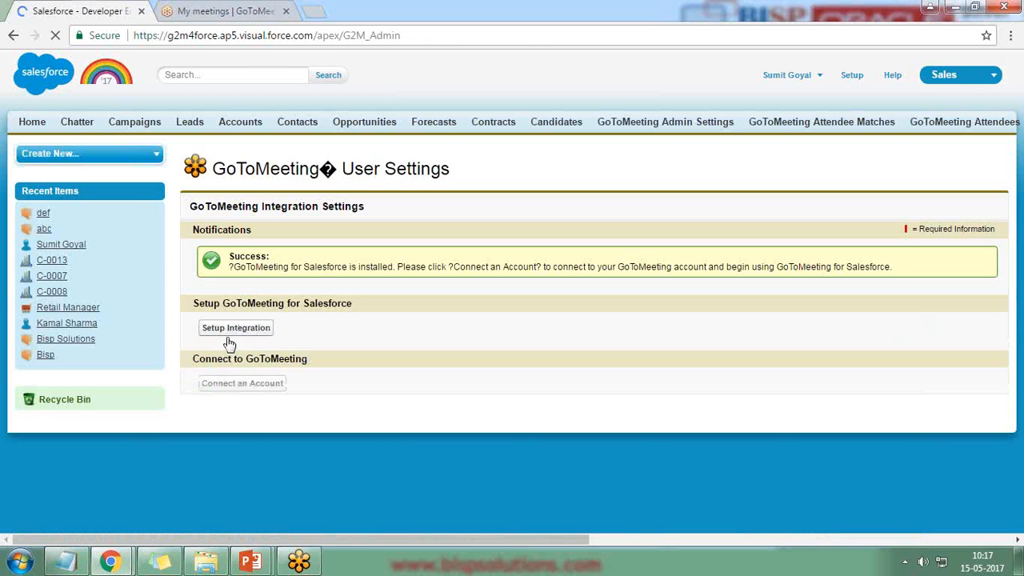
drag(236, 269, 428, 268)
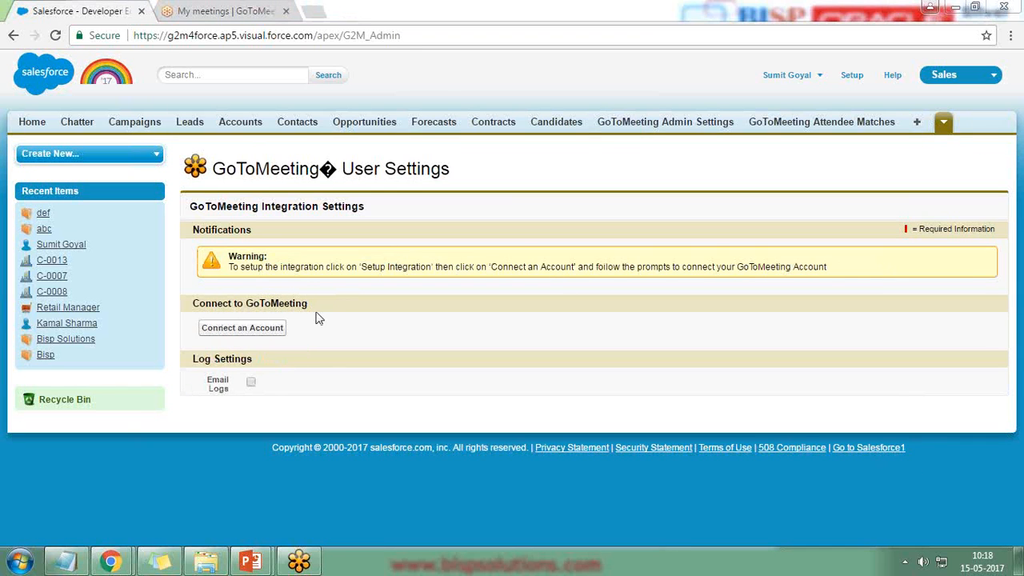
Step: Connect a GoToMeeting account to Salesforce and allow the GoToMeeting for Salesforce application to access it
drag(193, 303, 316, 304)
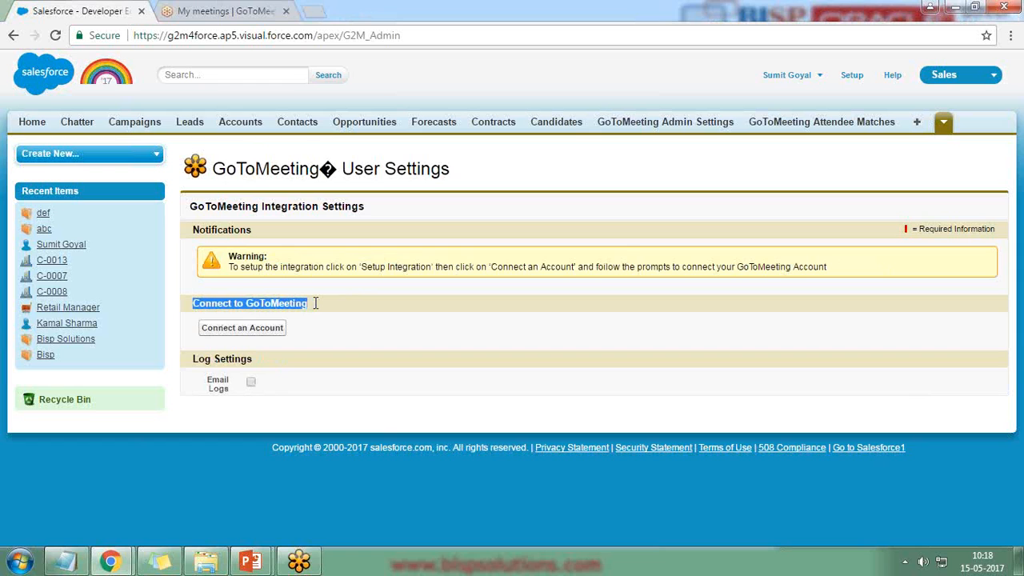
click(237, 330)
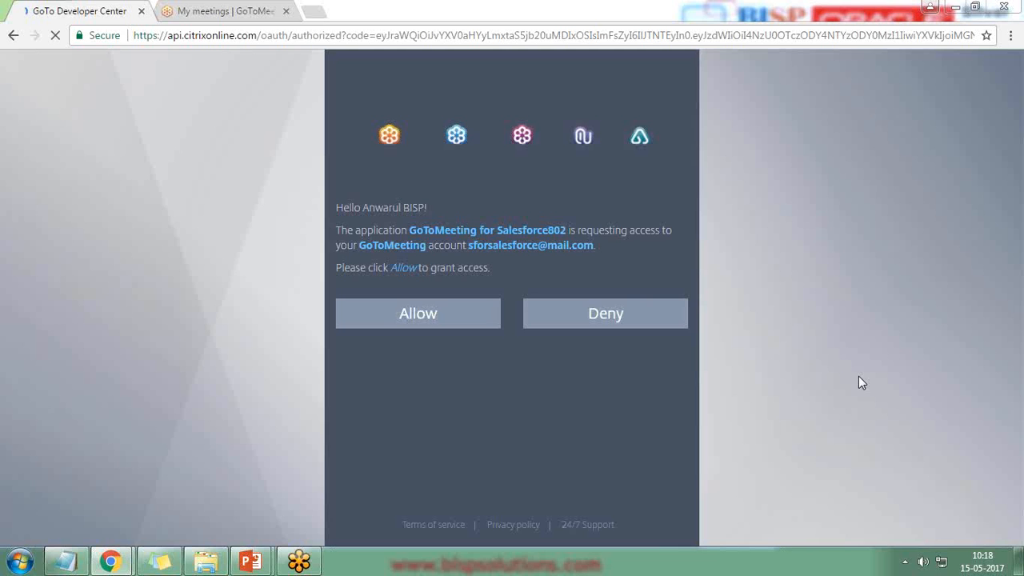
click(240, 8)
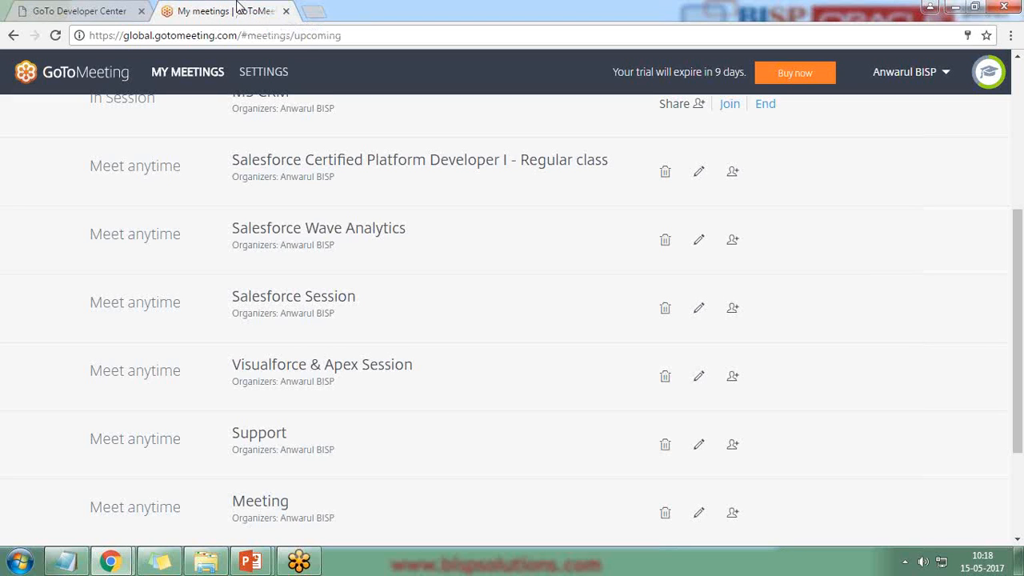
click(126, 10)
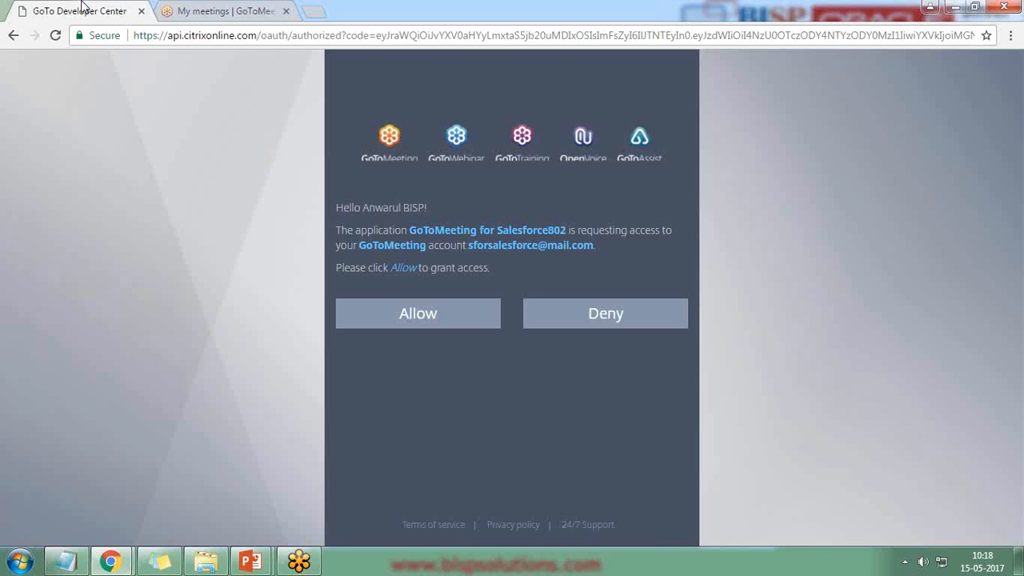
click(409, 316)
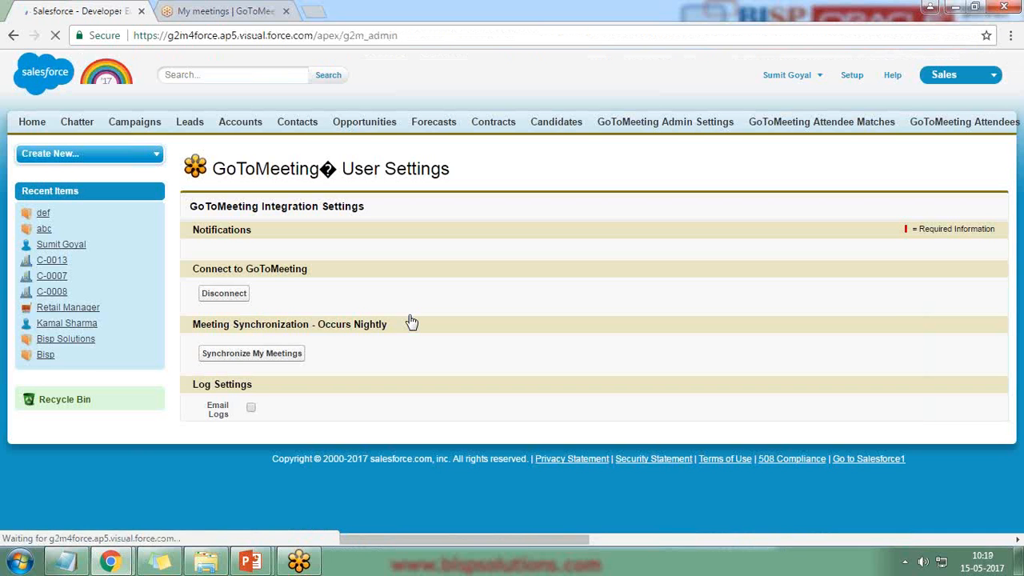
Step: Enable Email Logs in the log settings and synchronize the account's meetings
click(251, 408)
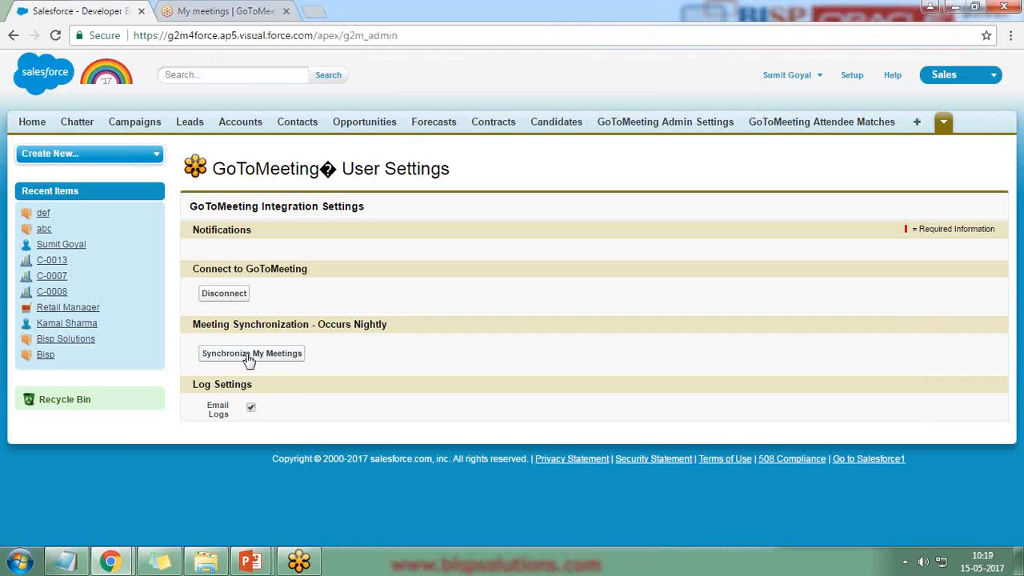
click(247, 356)
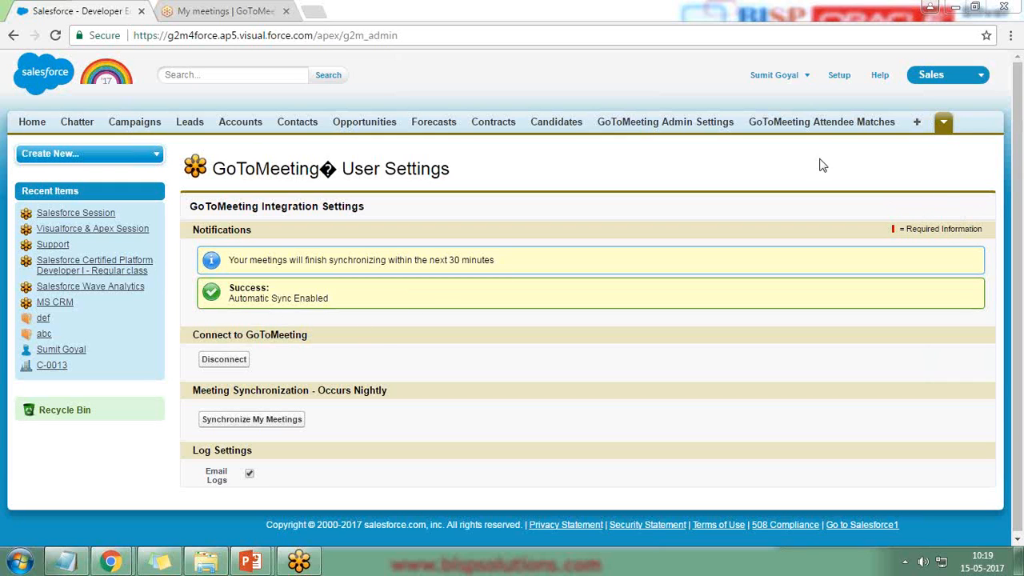
Step: Open the GoToMeeting Sessions tab and compare its recent sessions with the My Meetings list on the GoToMeeting site
click(944, 124)
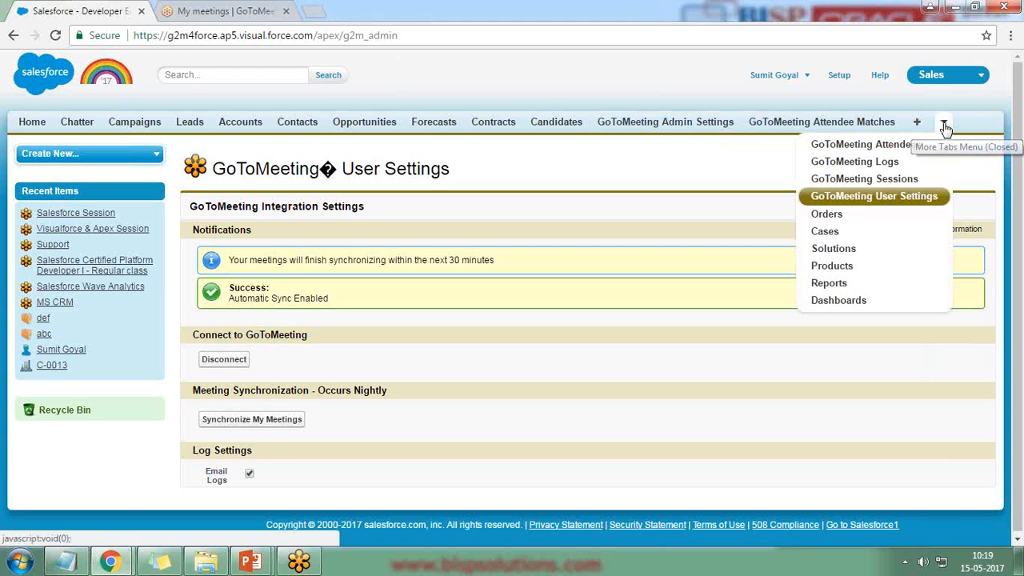
click(865, 163)
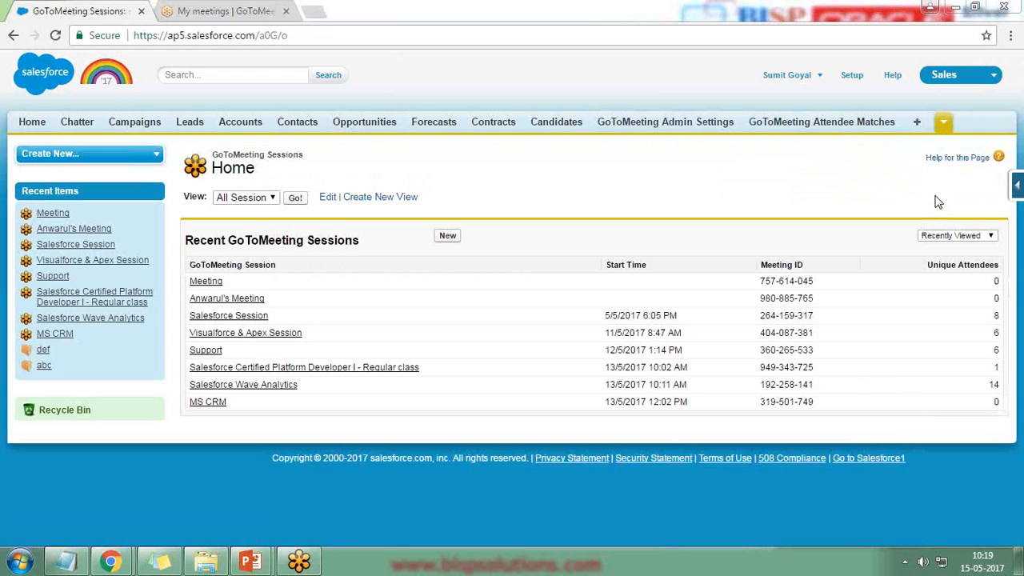
click(943, 122)
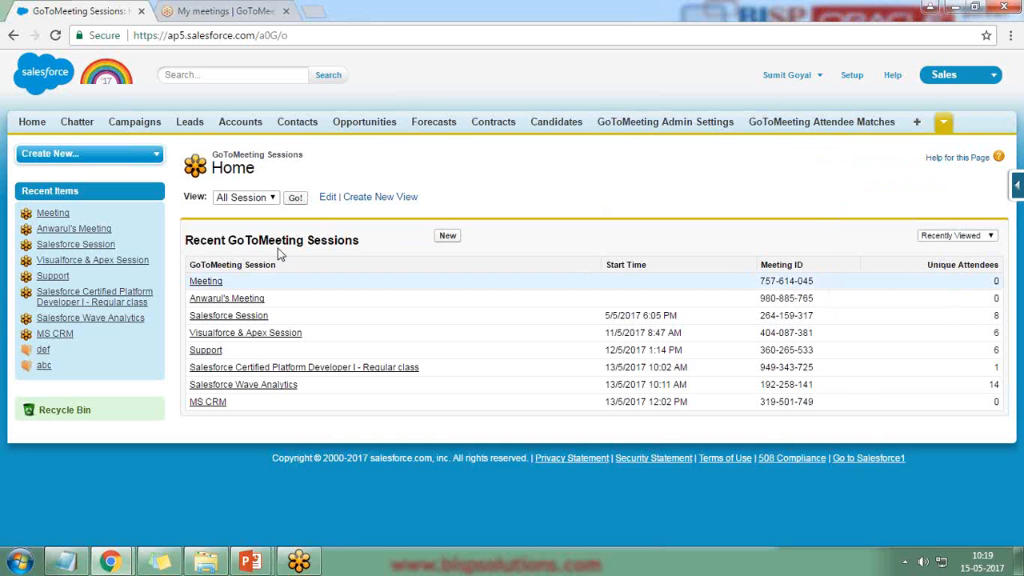
click(204, 7)
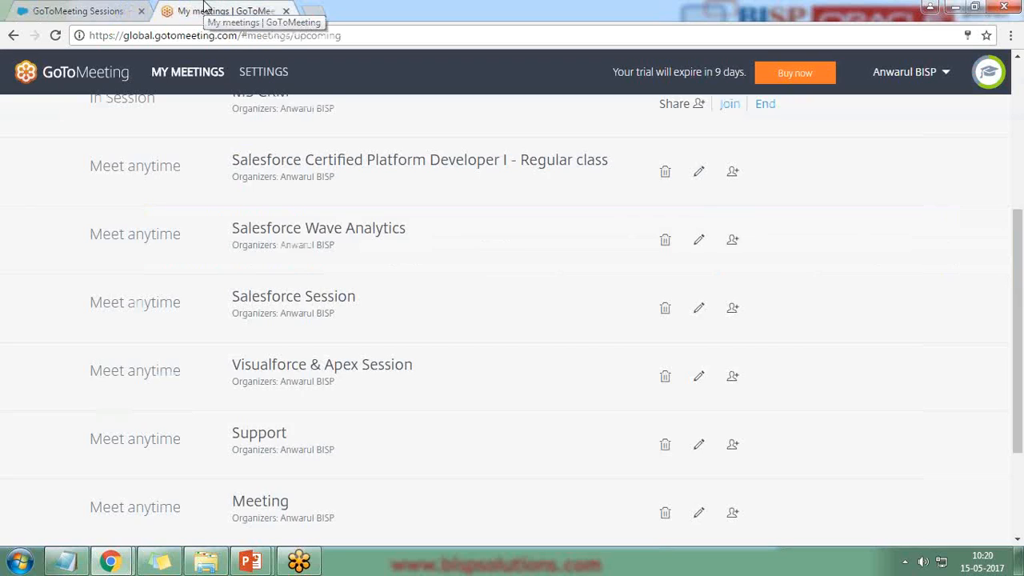
scroll(320, 413, down, 3)
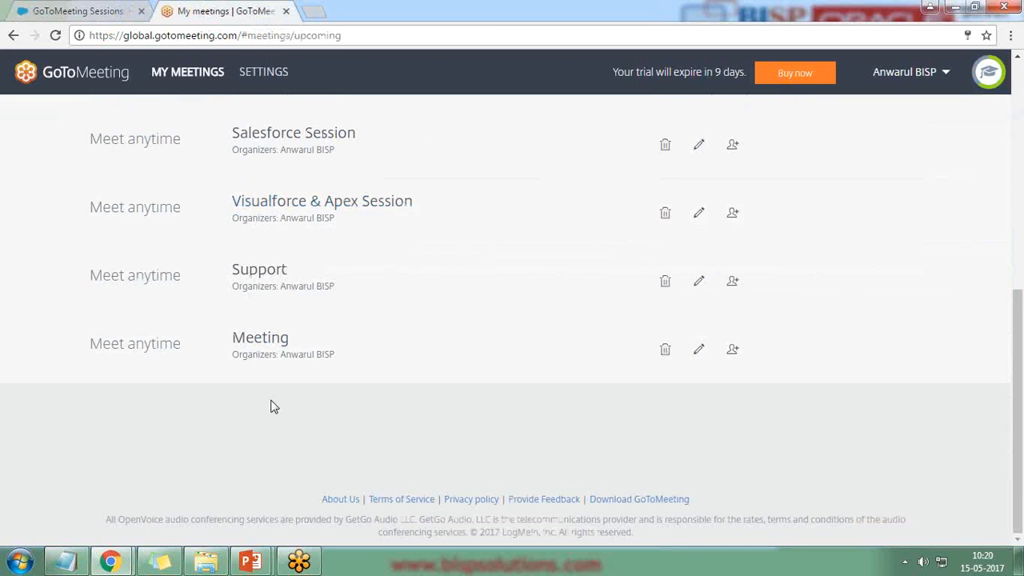
scroll(260, 388, up, 2)
scroll(267, 295, up, 2)
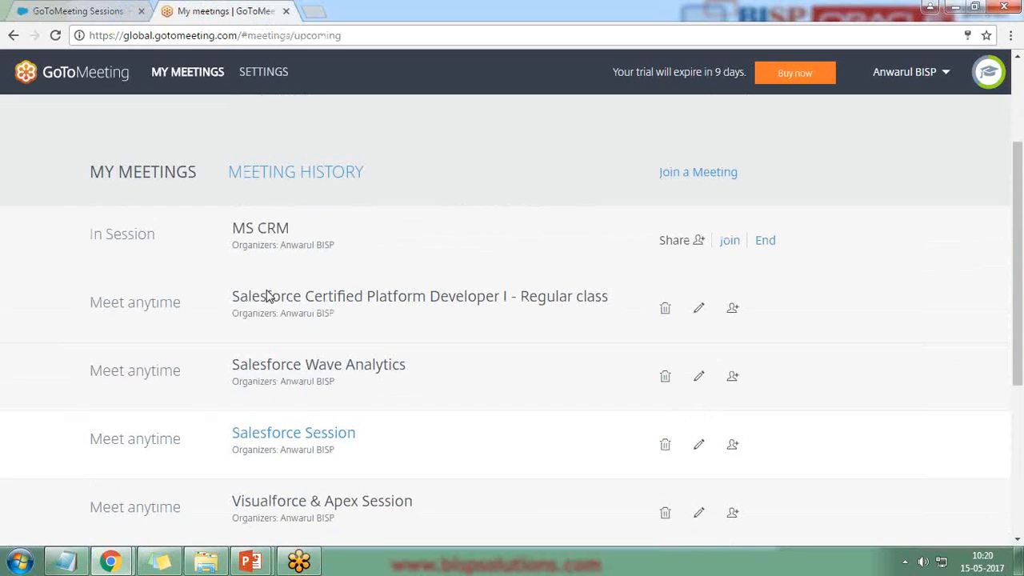
click(112, 9)
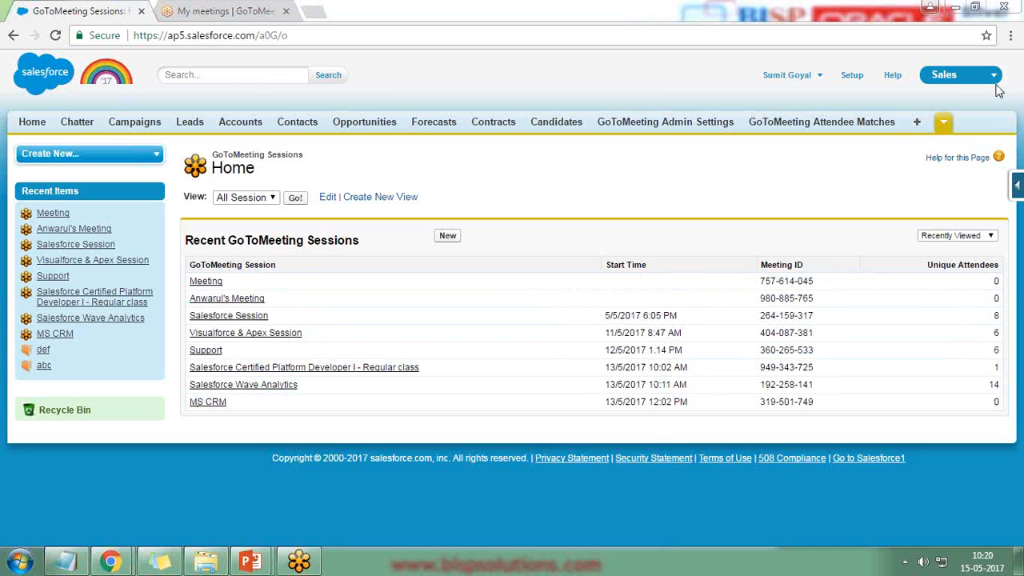
Step: Examine the Unique Attendees values of the recent GoToMeeting sessions, especially for Salesforce Wave Analytics
triple_click(992, 267)
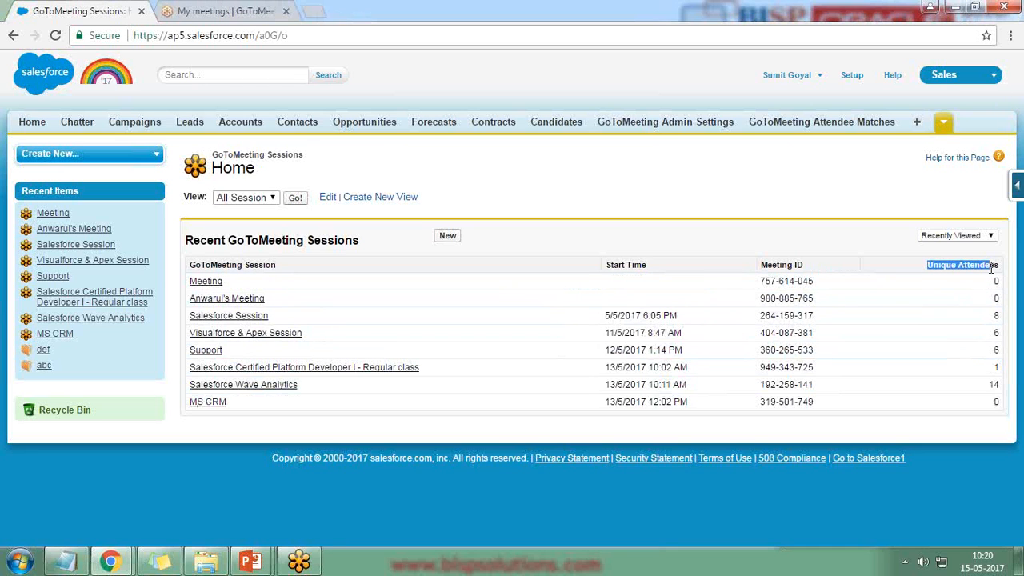
double_click(992, 385)
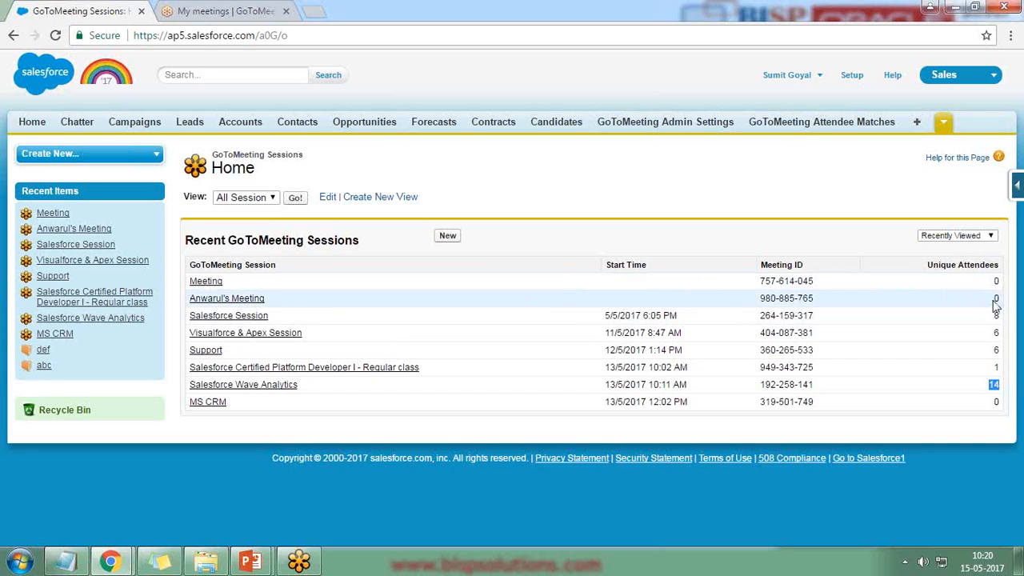
drag(995, 304, 998, 414)
click(999, 415)
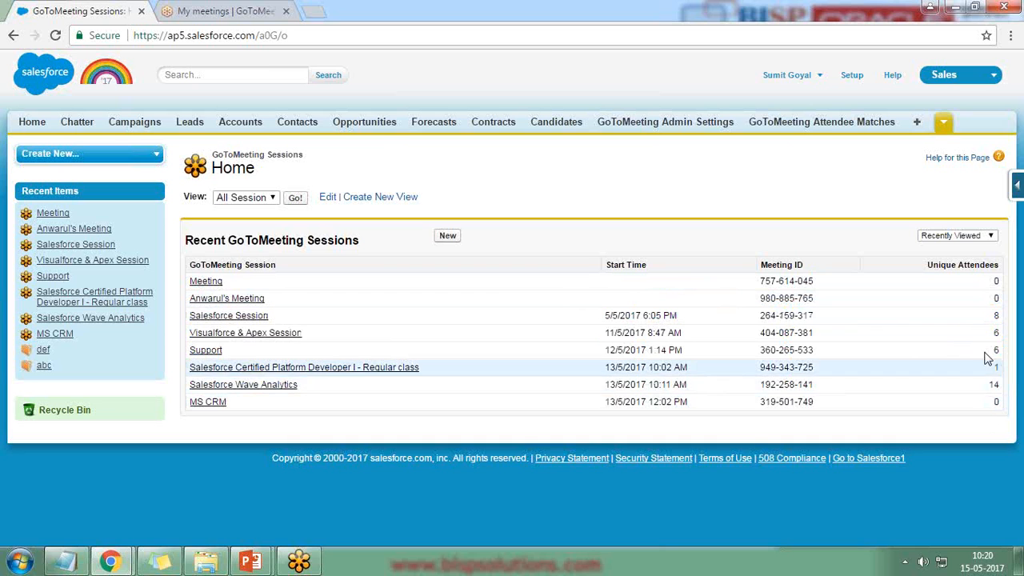
double_click(993, 384)
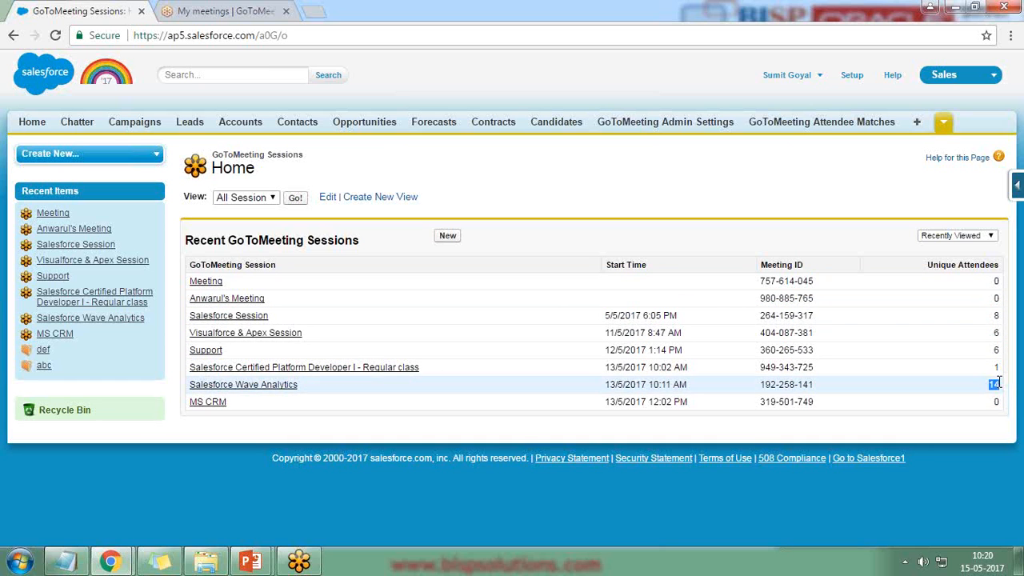
Step: Open the Salesforce Wave Analytics session and review its full list of GoToMeeting attendees
click(232, 385)
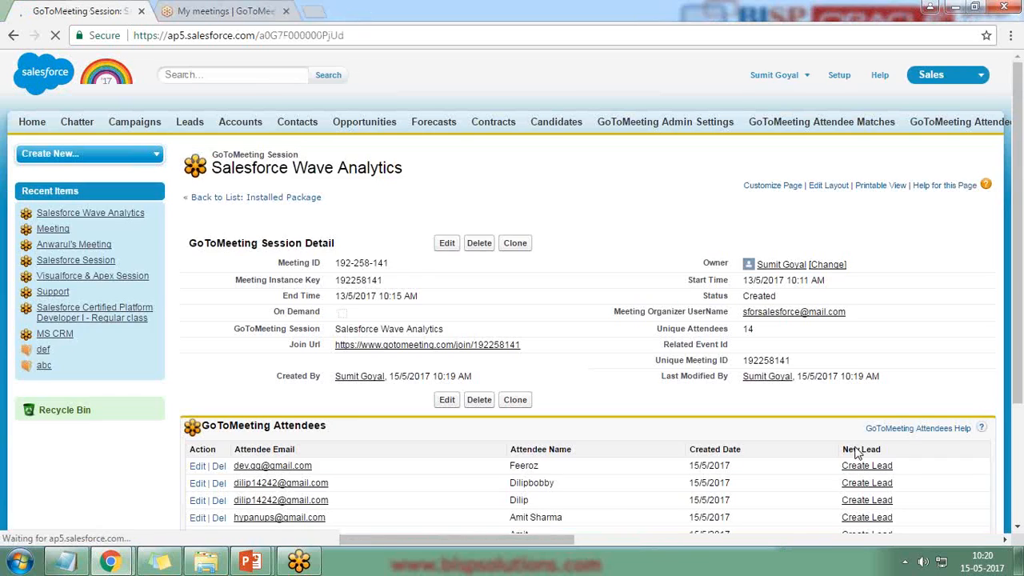
scroll(864, 452, down, 3)
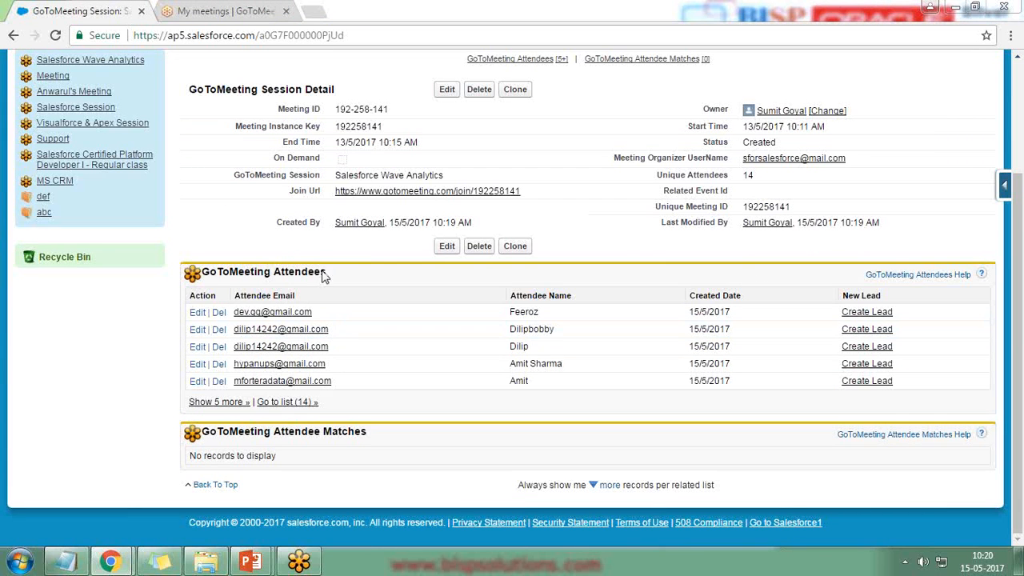
click(285, 404)
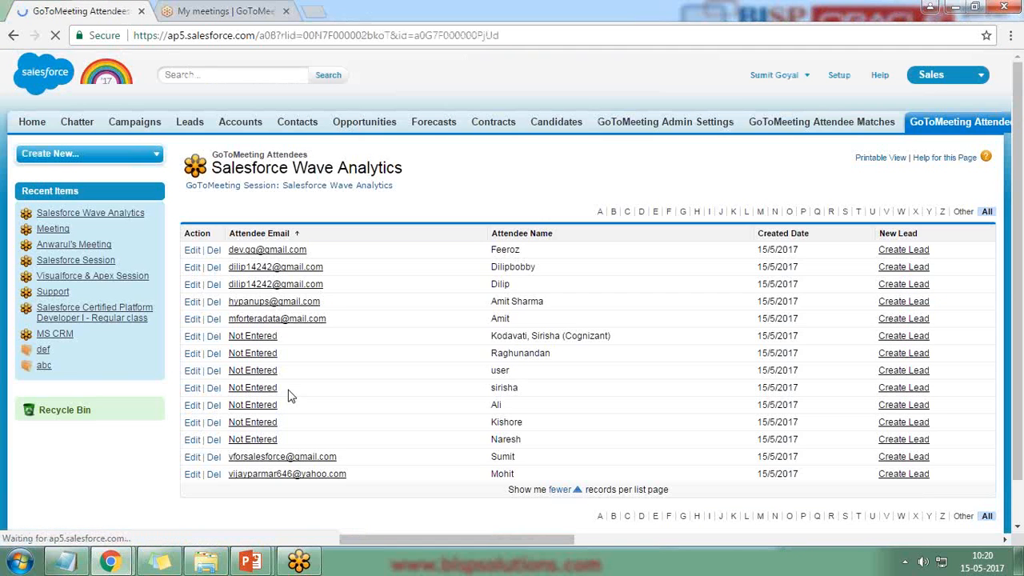
scroll(300, 300, down, 1)
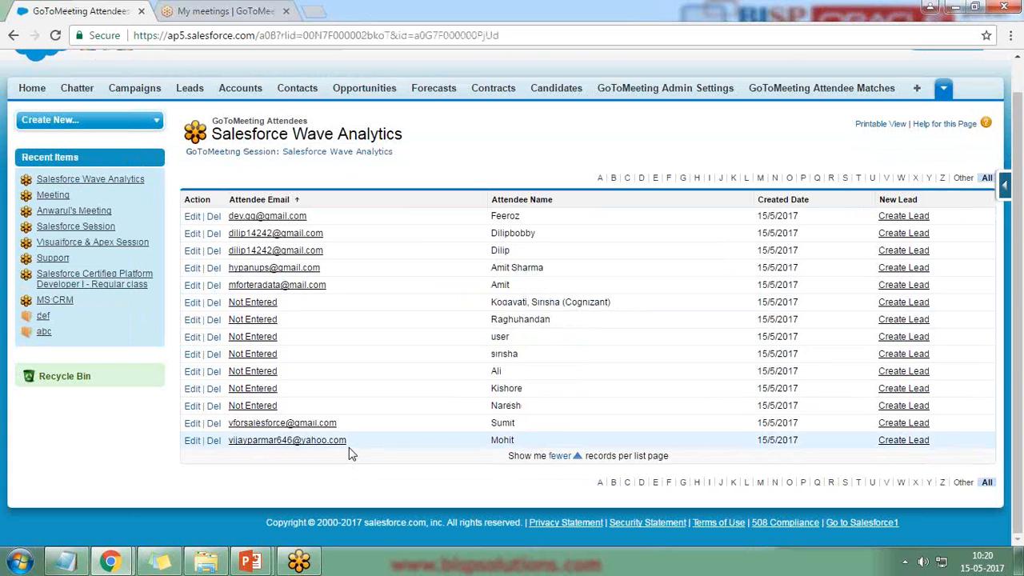
scroll(398, 446, up, 1)
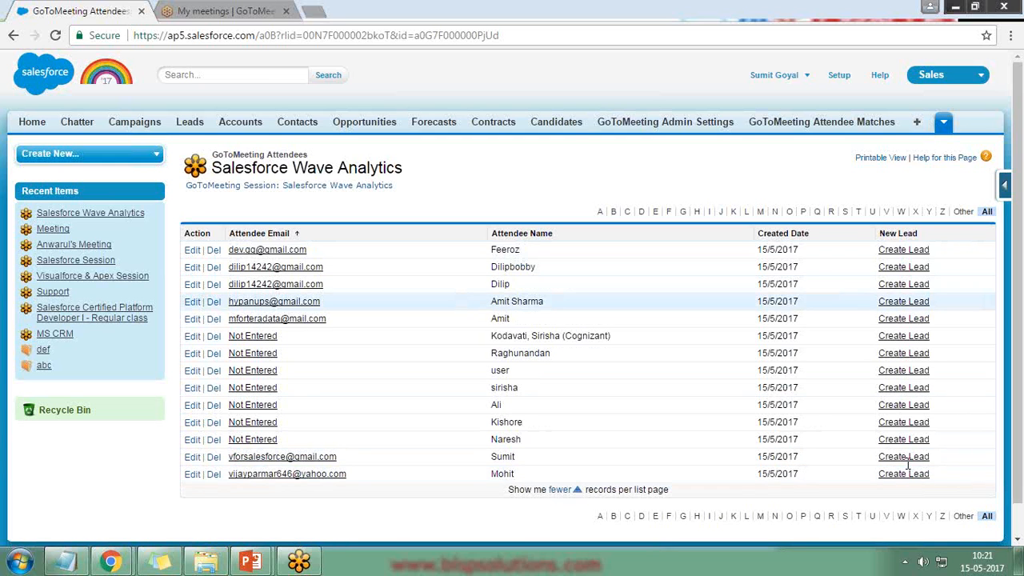
Step: Start a new lead from the fourth attendee in the list and look over the lead form's sections
drag(949, 300, 876, 302)
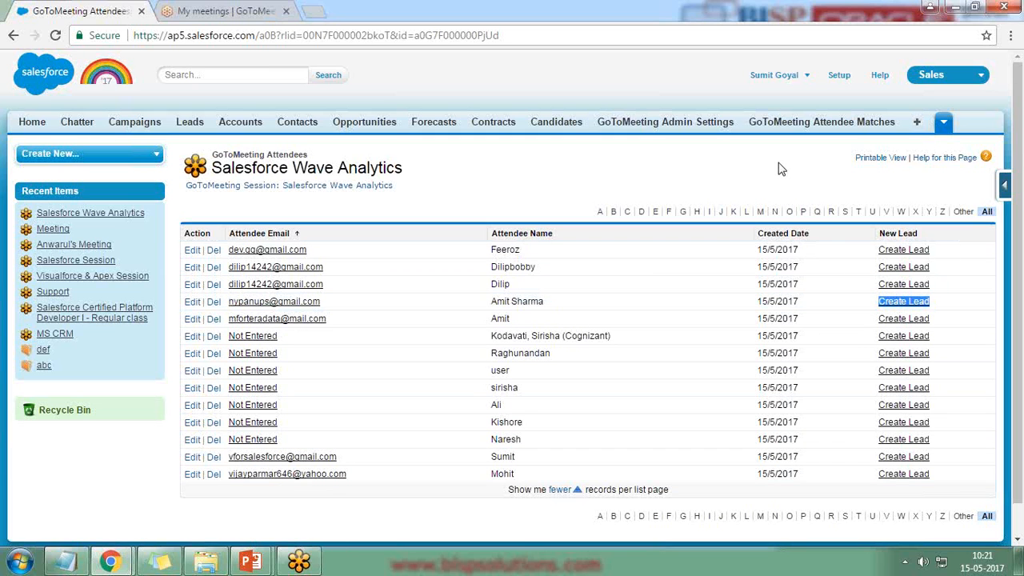
click(916, 307)
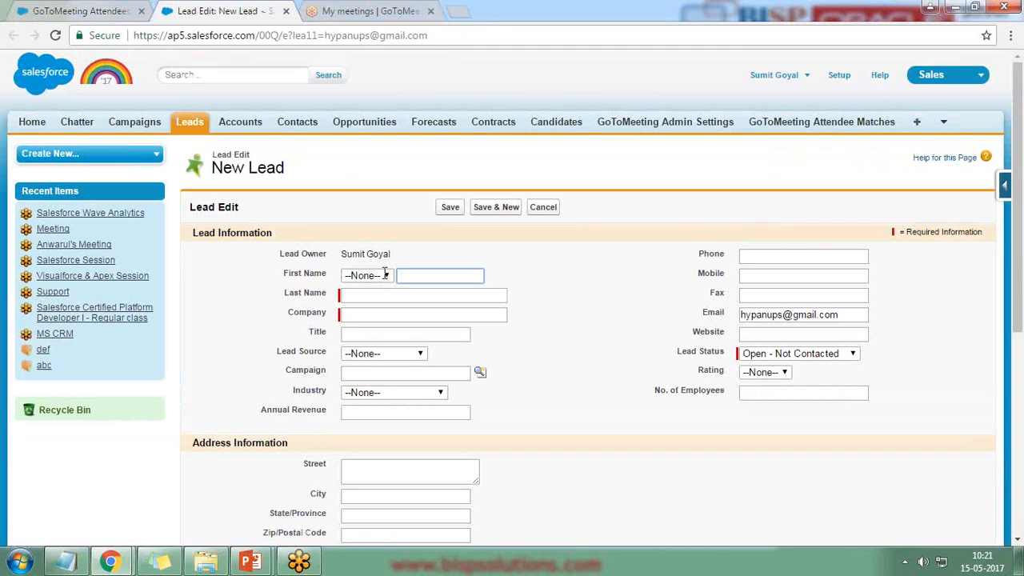
scroll(572, 379, down, 5)
scroll(571, 380, up, 5)
scroll(512, 333, down, 5)
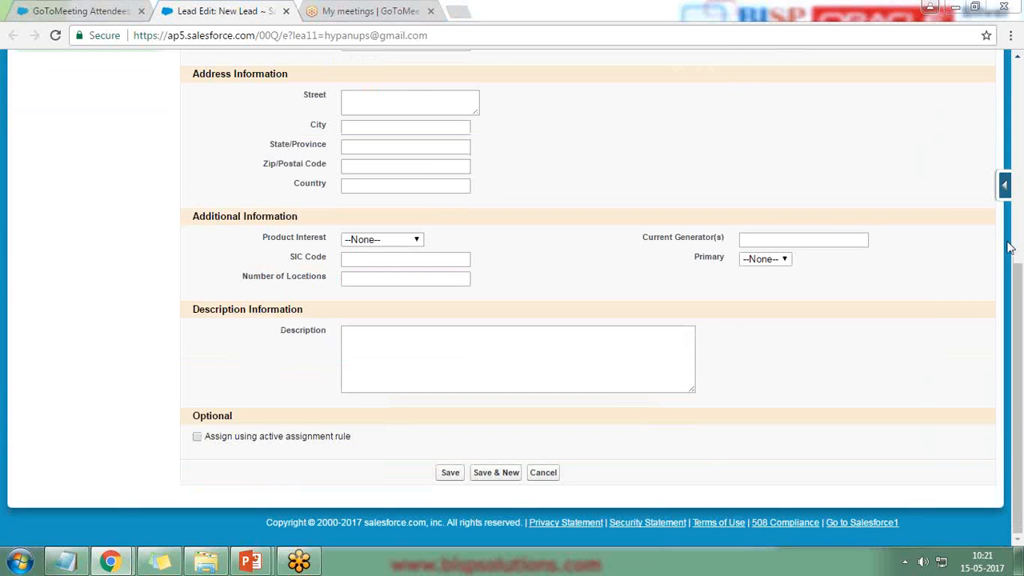
Step: Fill in the lead's first and last name with the attendee's name from the attendee list
click(112, 11)
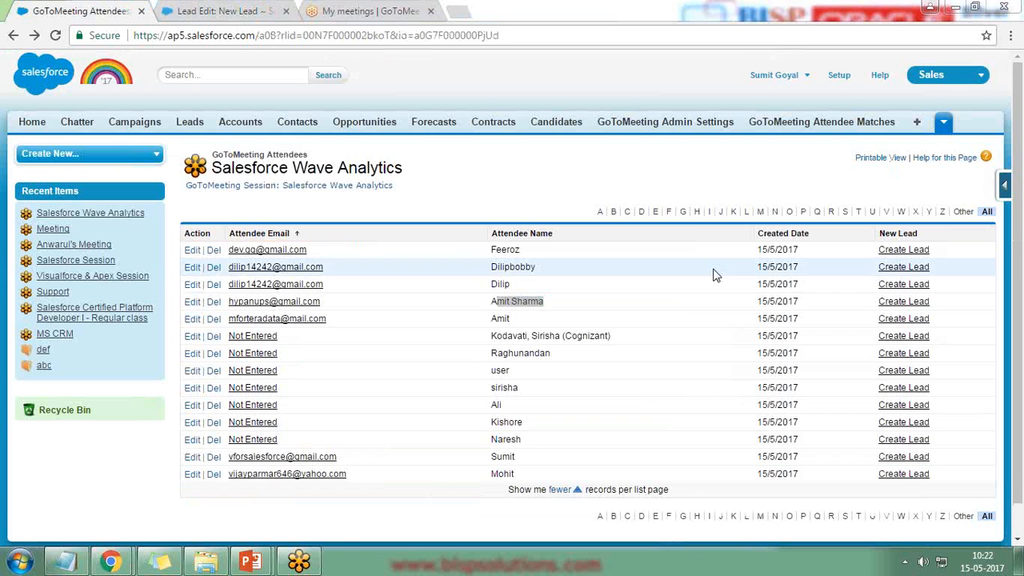
click(243, 8)
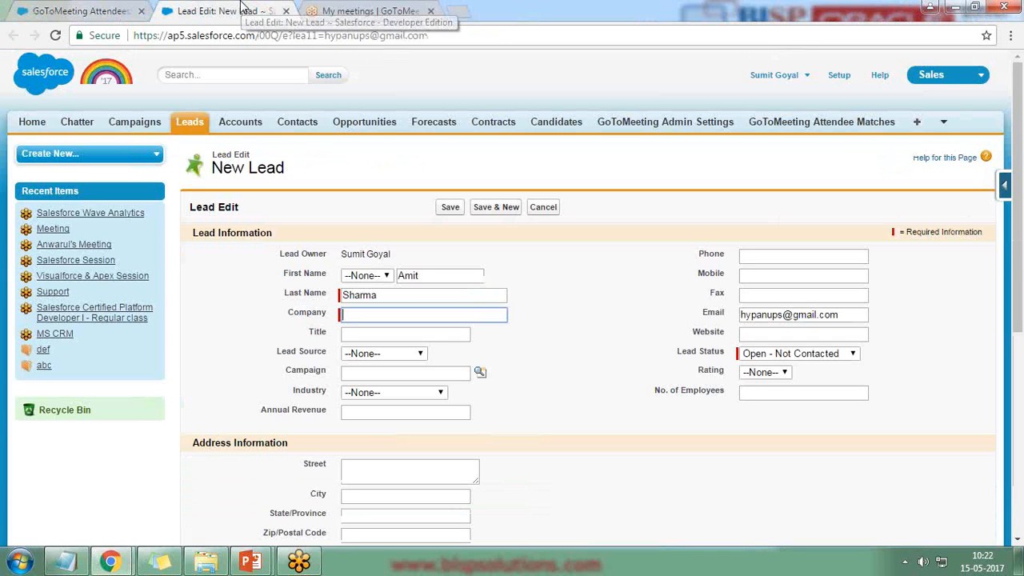
double_click(424, 277)
drag(384, 294, 349, 295)
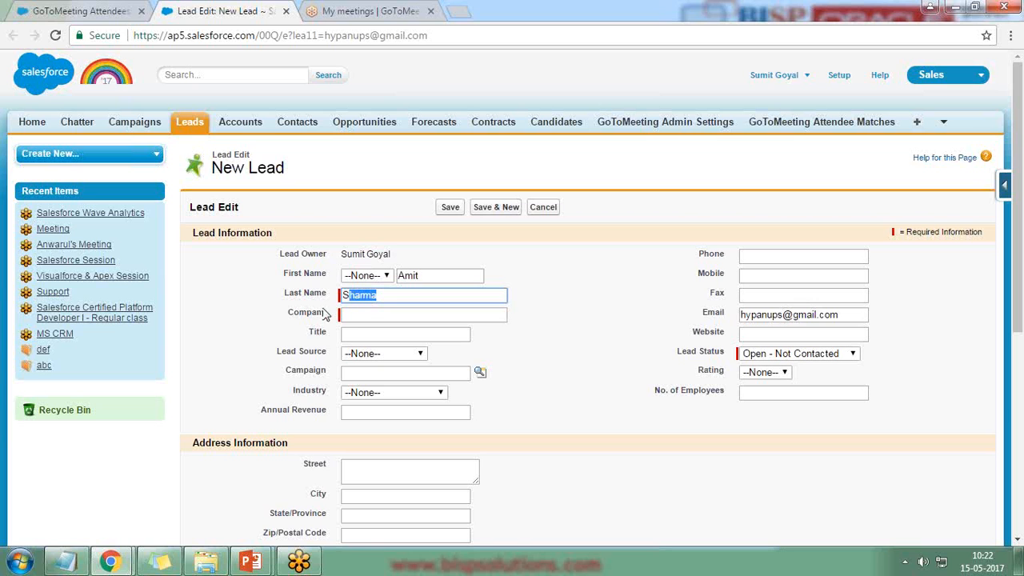
click(371, 313)
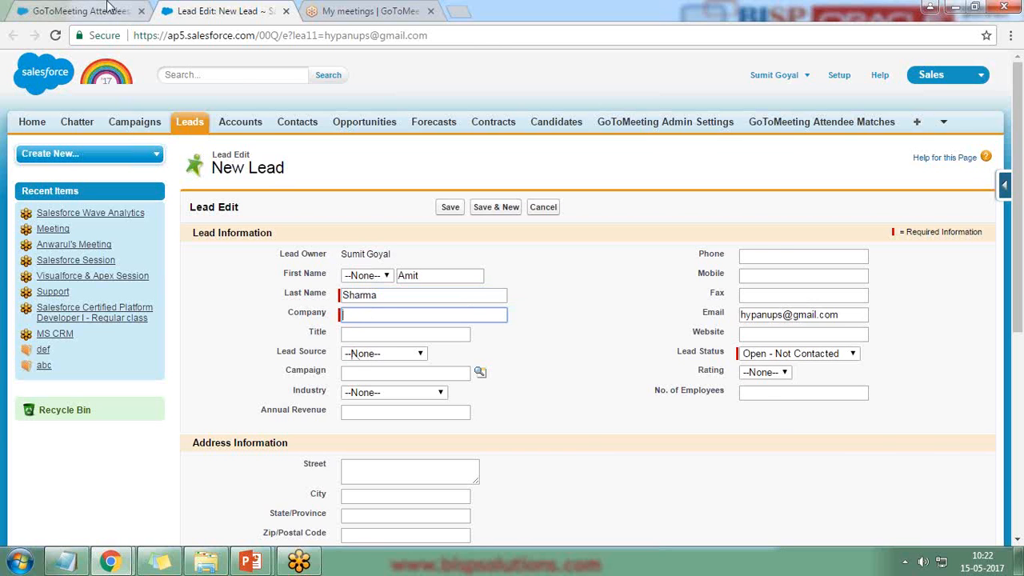
Step: Set the lead's company to Bisp and enter a phone number
click(80, 10)
click(248, 10)
key(Tab)
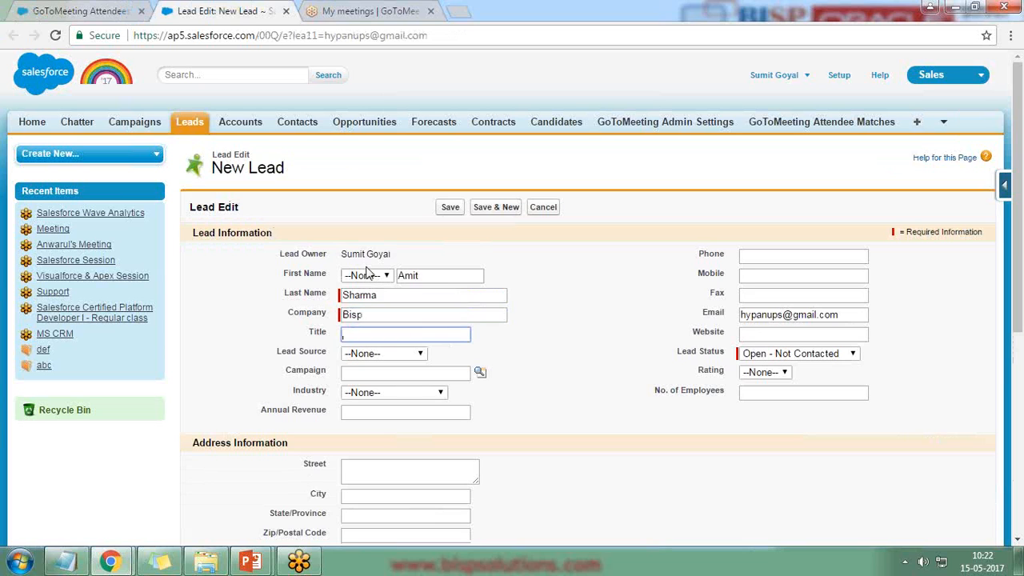
click(773, 259)
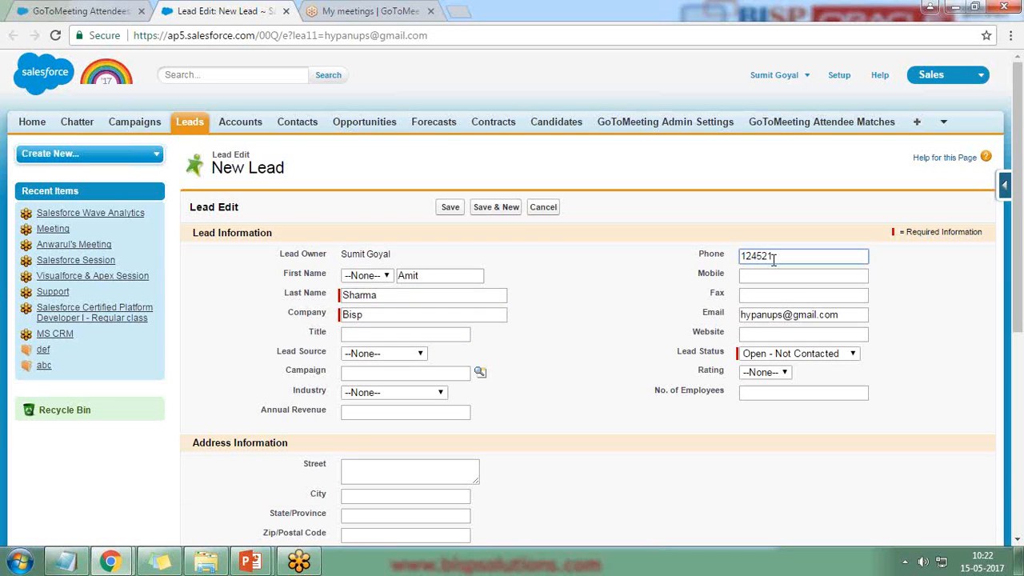
Step: Check the lead's email against the attendee list and save the lead with the status Open - Not Contacted
click(10, 8)
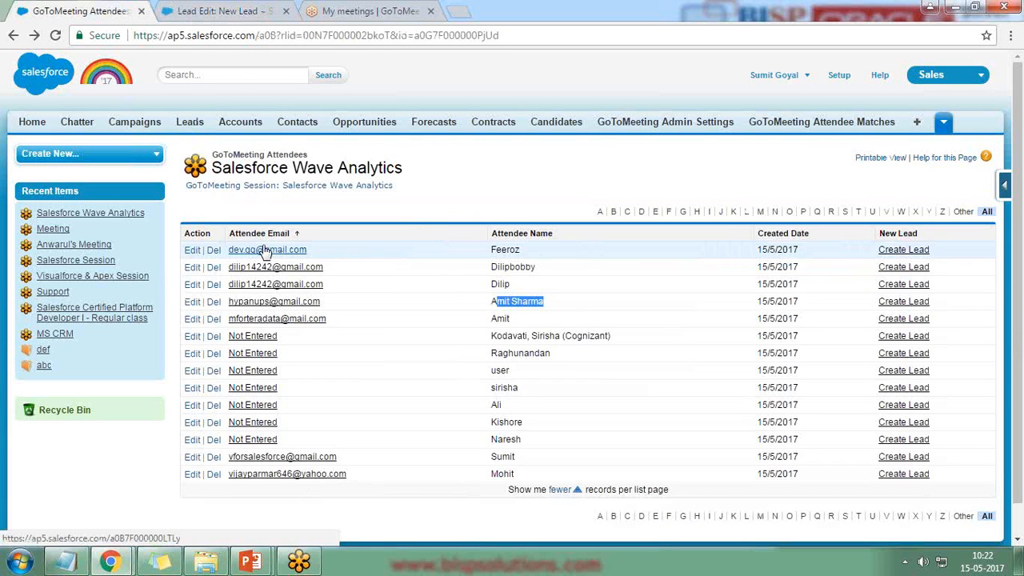
click(240, 9)
drag(844, 319, 741, 320)
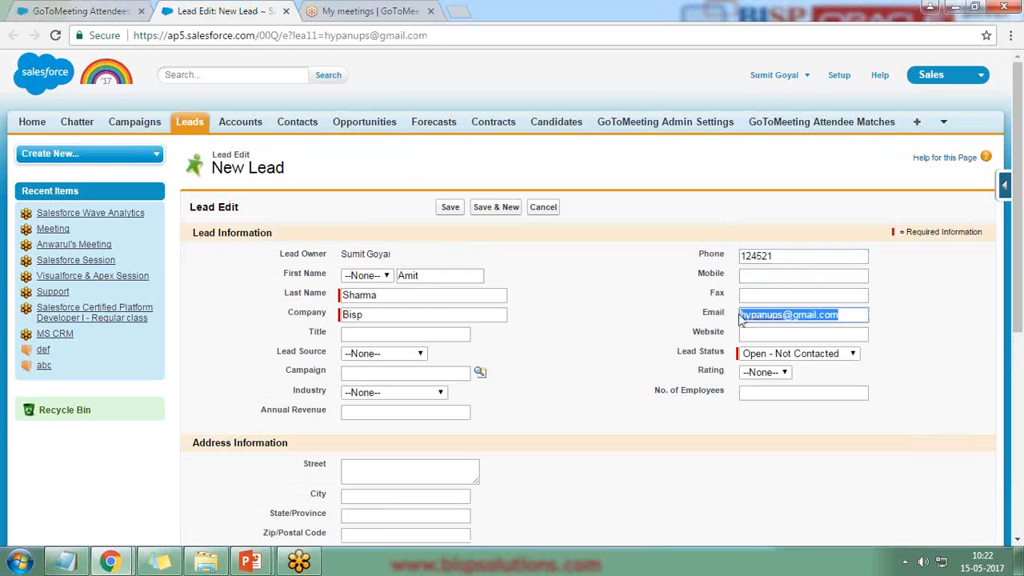
click(782, 356)
click(782, 366)
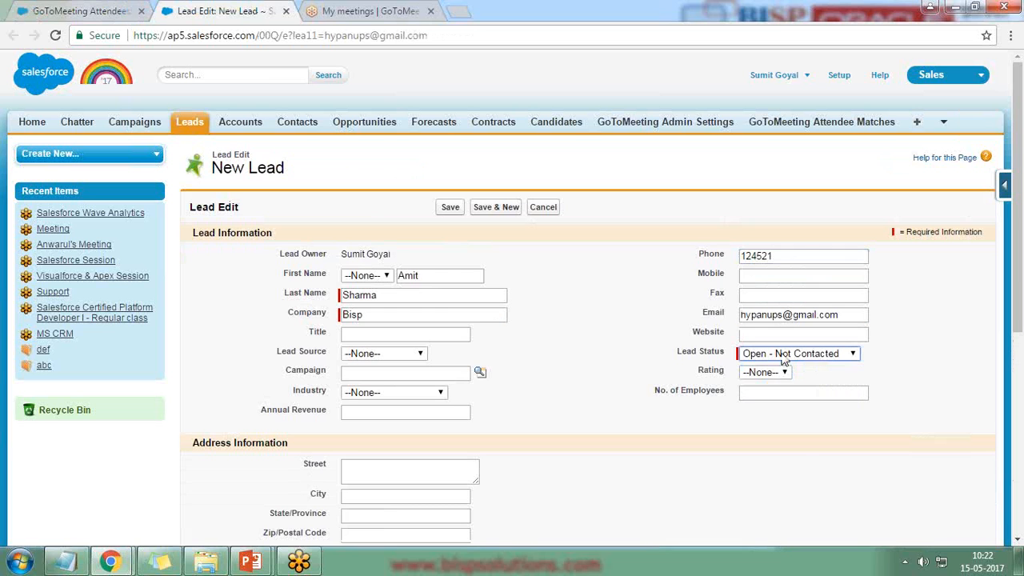
scroll(524, 416, down, 3)
scroll(524, 415, down, 2)
click(450, 473)
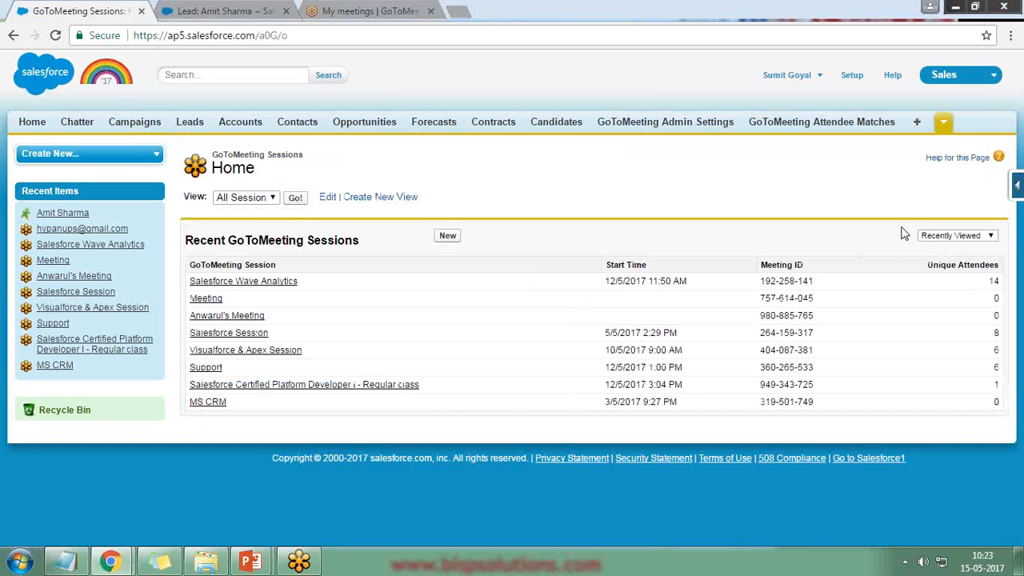
Step: Review the GoToMeeting User Settings and check the remaining trial period on the GoToMeeting site
click(944, 125)
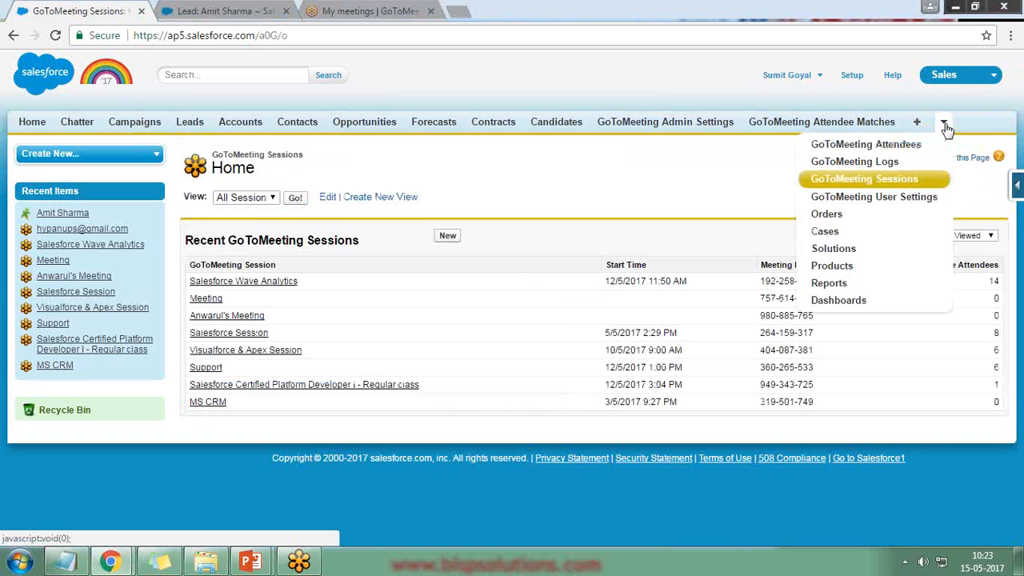
click(873, 197)
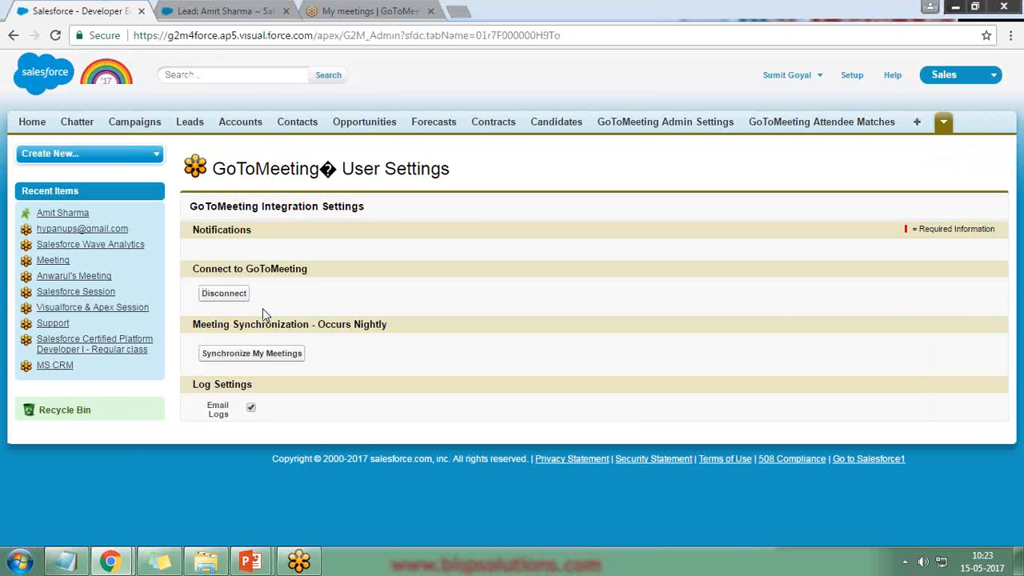
click(343, 9)
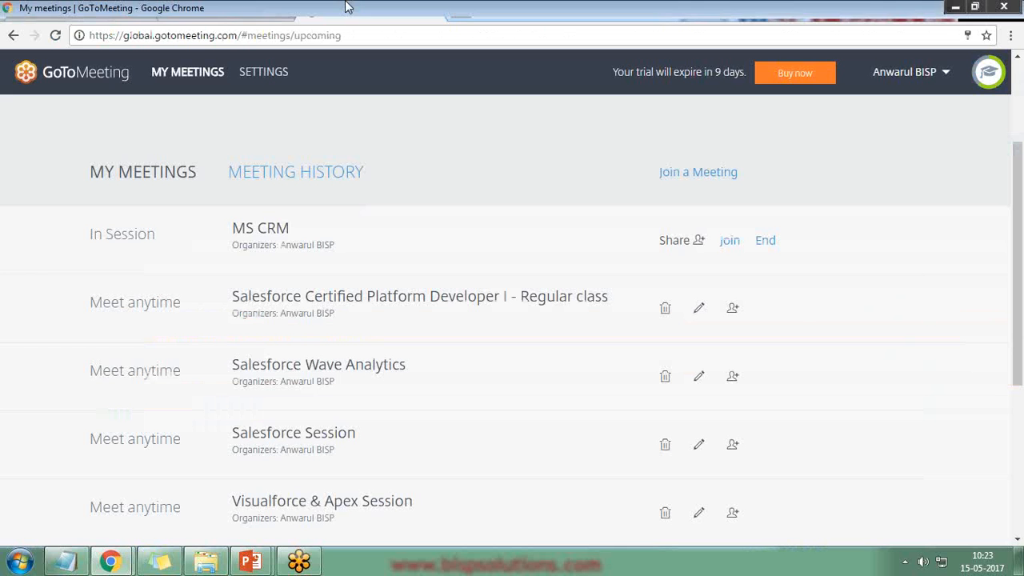
drag(715, 72, 743, 71)
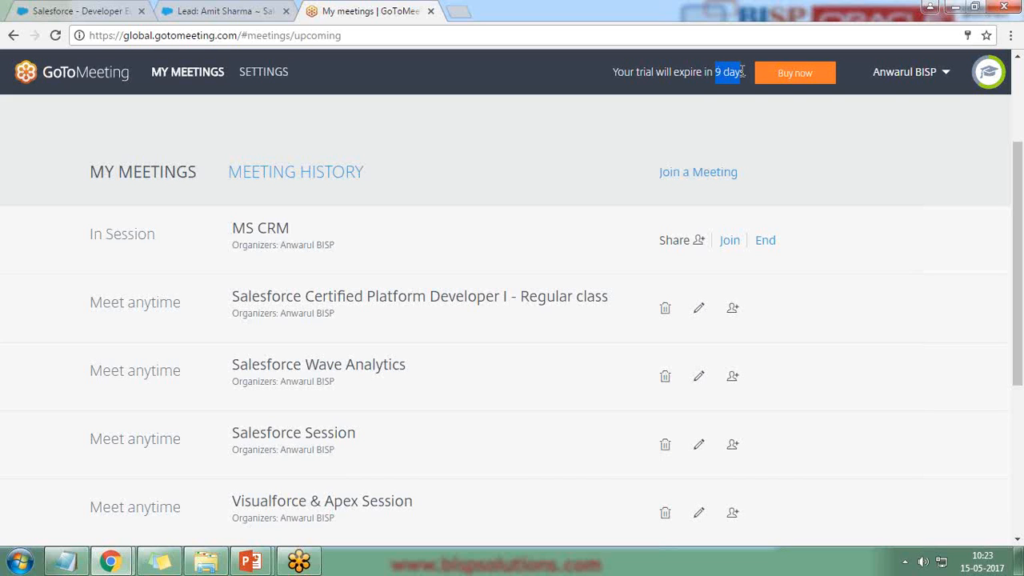
click(72, 9)
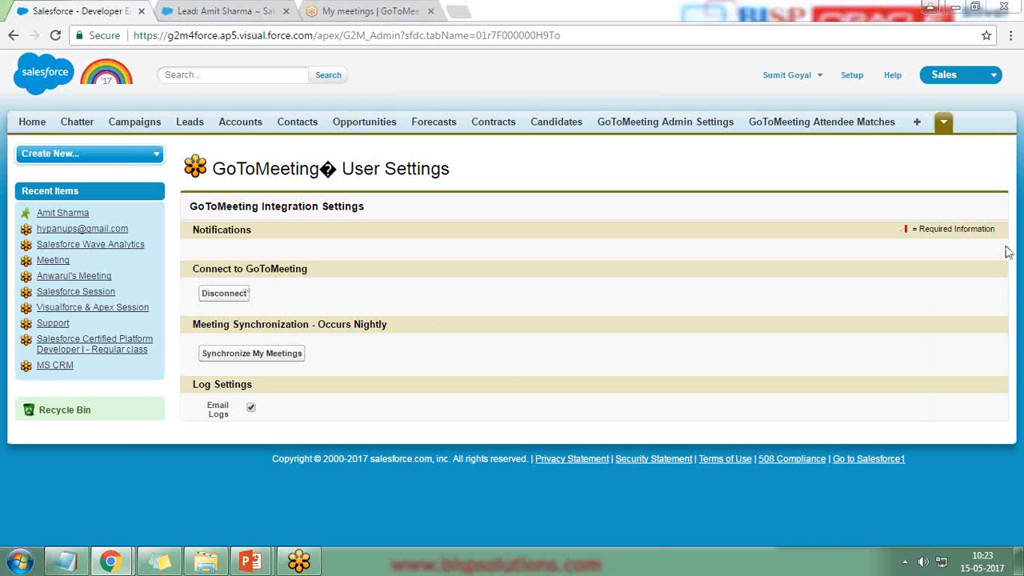
key(alt+Tab)
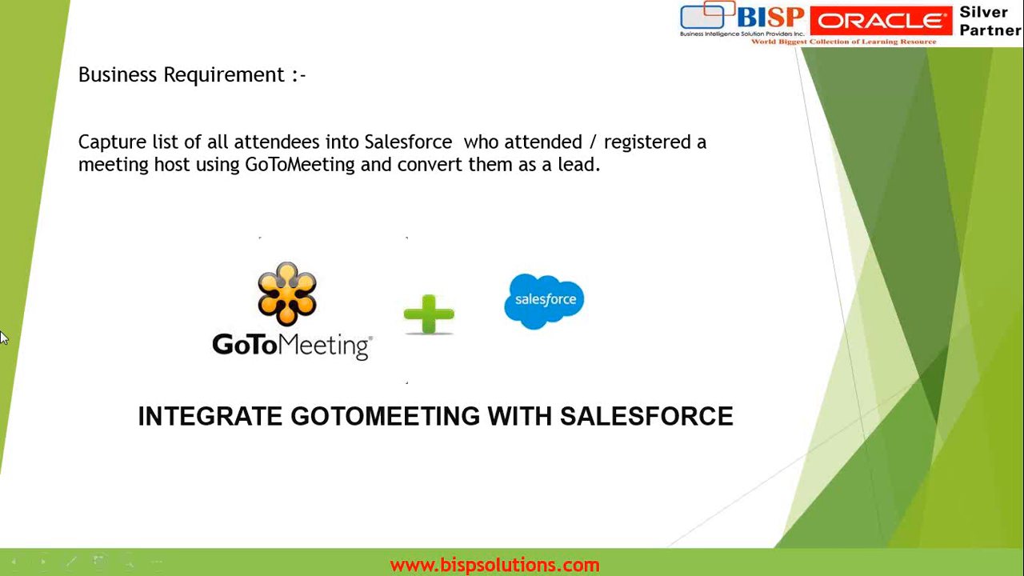
click(192, 380)
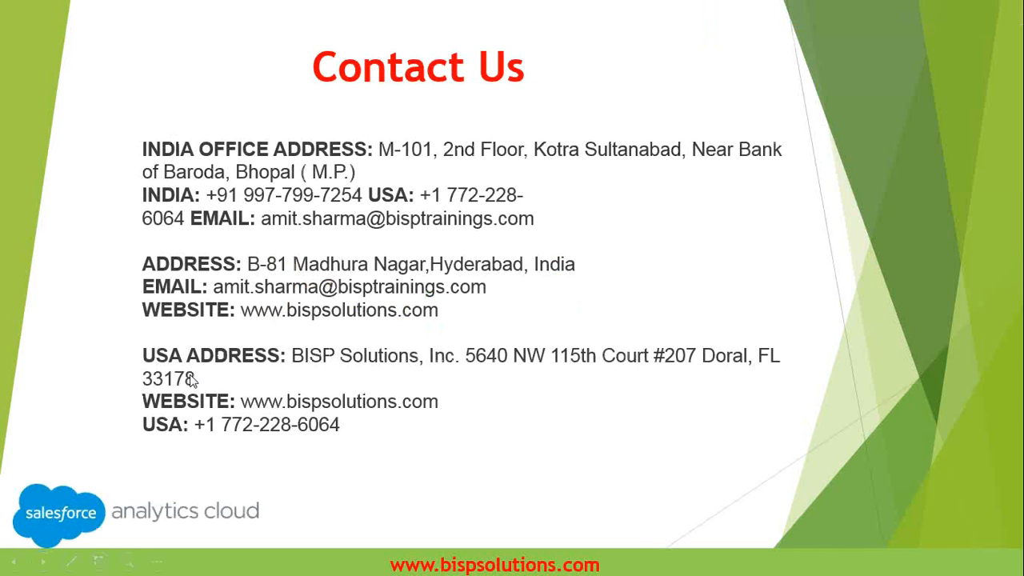